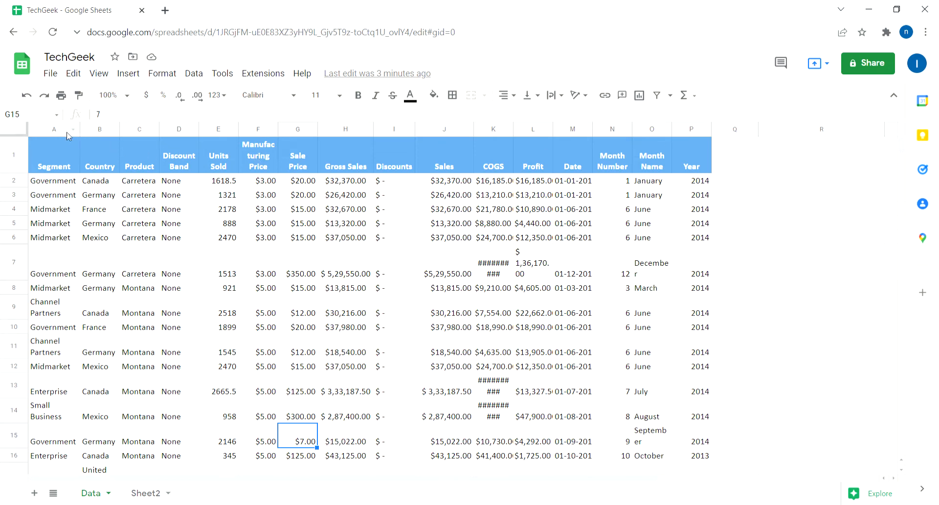
- Look over the table in columns A to P of the Data sheet, focusing on the Segment column
left_click_drag(69, 131, 706, 211)
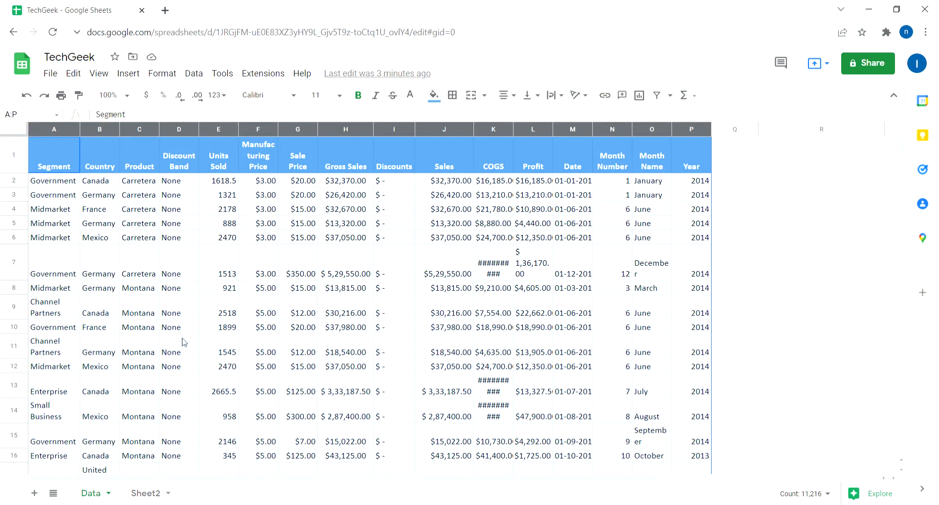
left_click(64, 171)
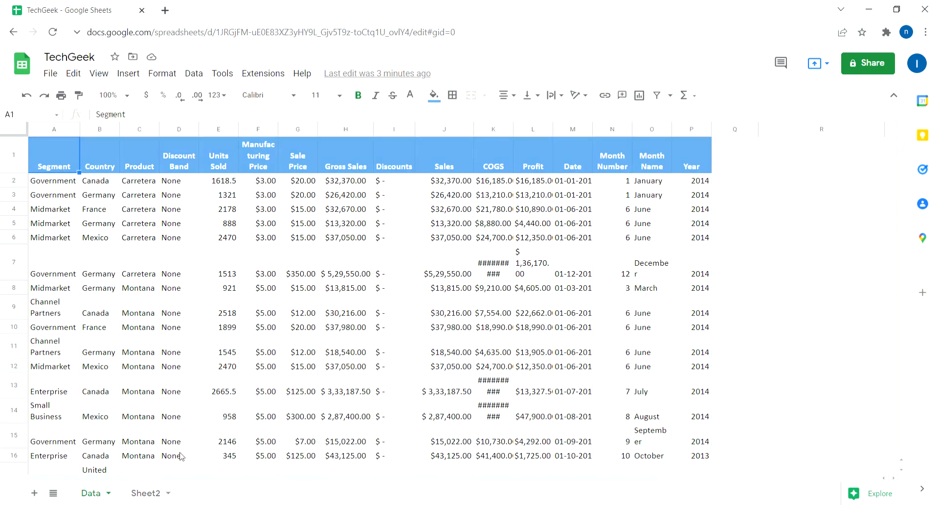
left_click(57, 132)
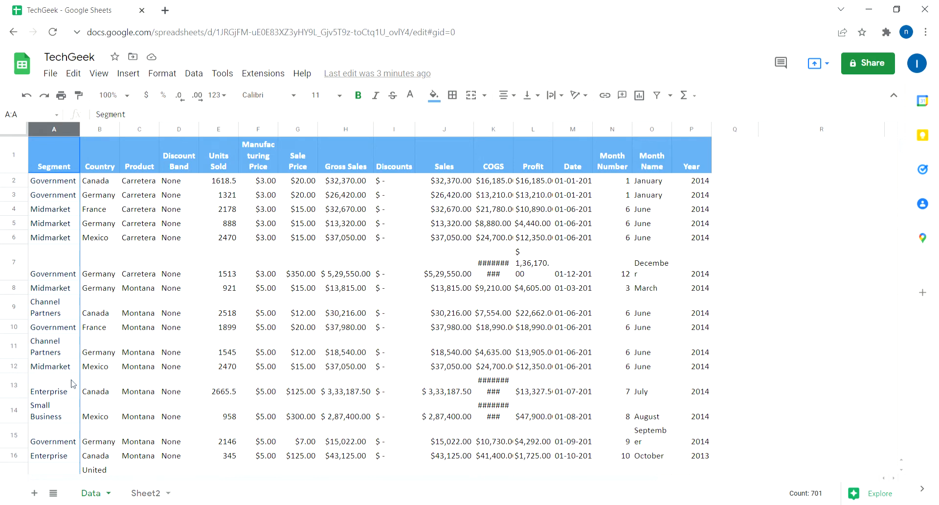
- Examine the source range of the UNIQUE formula in cell A1 of Sheet2
left_click(145, 493)
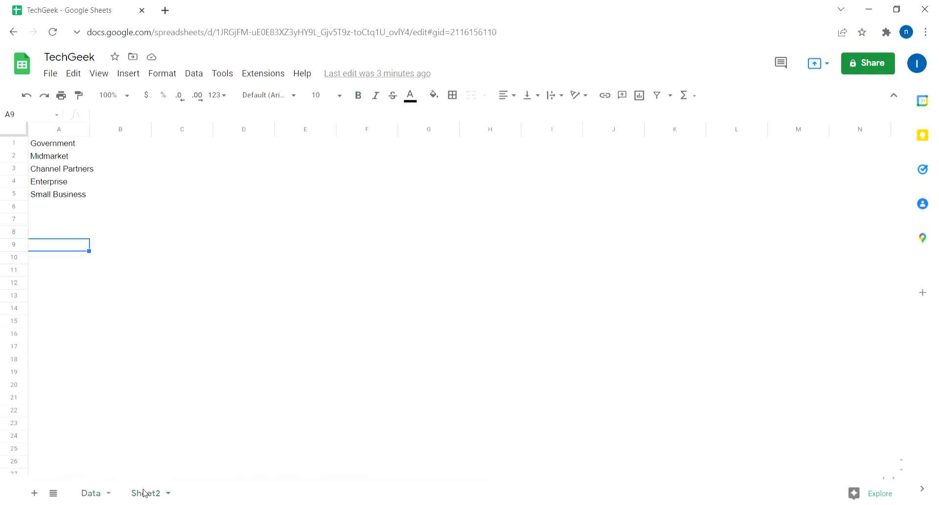
left_click(79, 148)
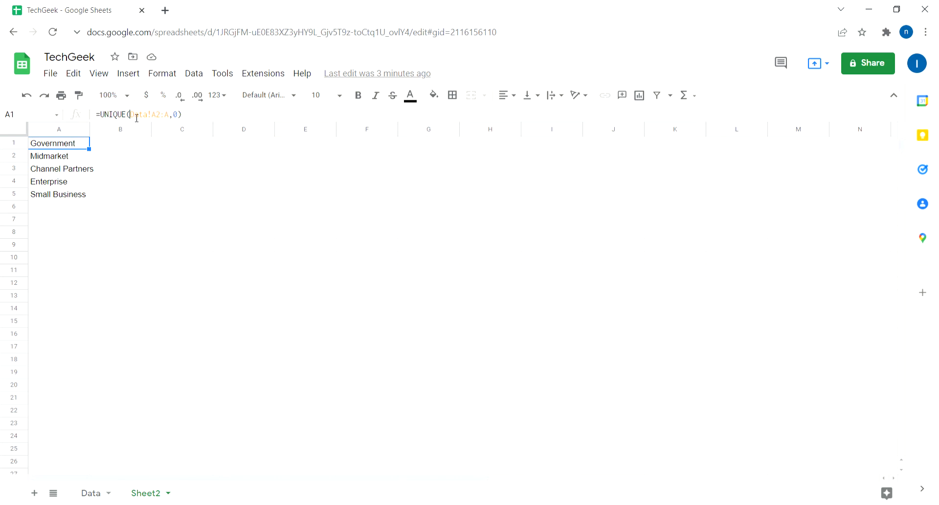
left_click_drag(130, 117, 174, 117)
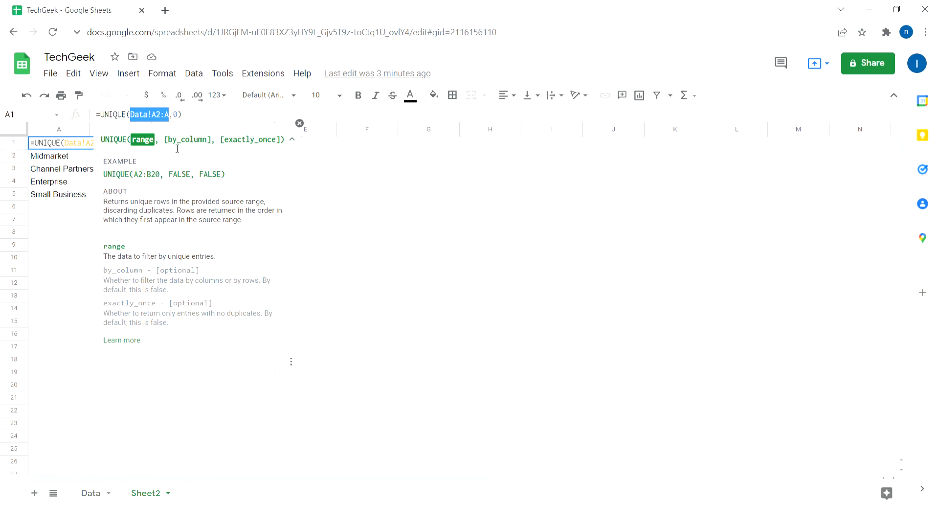
left_click(395, 194)
- Write the sample reference SheetNAme!A2:A in cell H1 of Sheet2 and compare it with cell A2 of the Data sheet
left_click(465, 148)
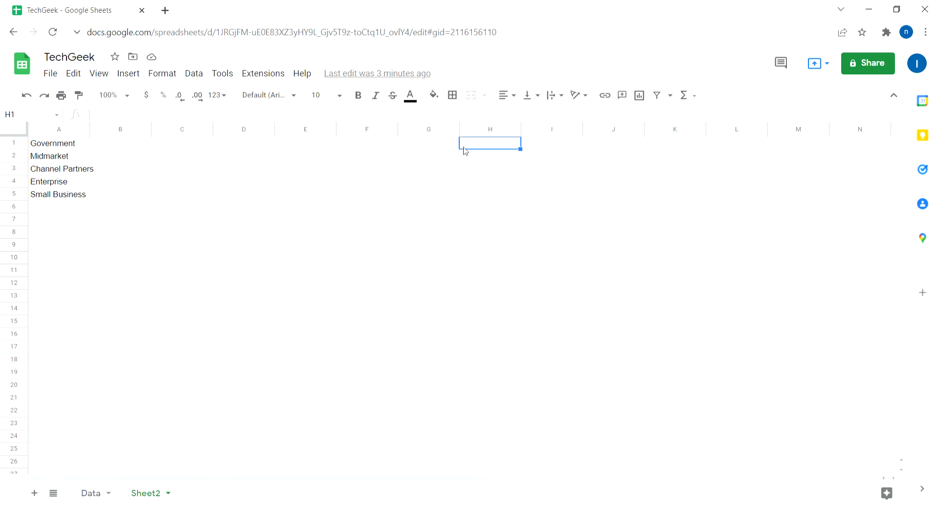
type("SheetNAme")
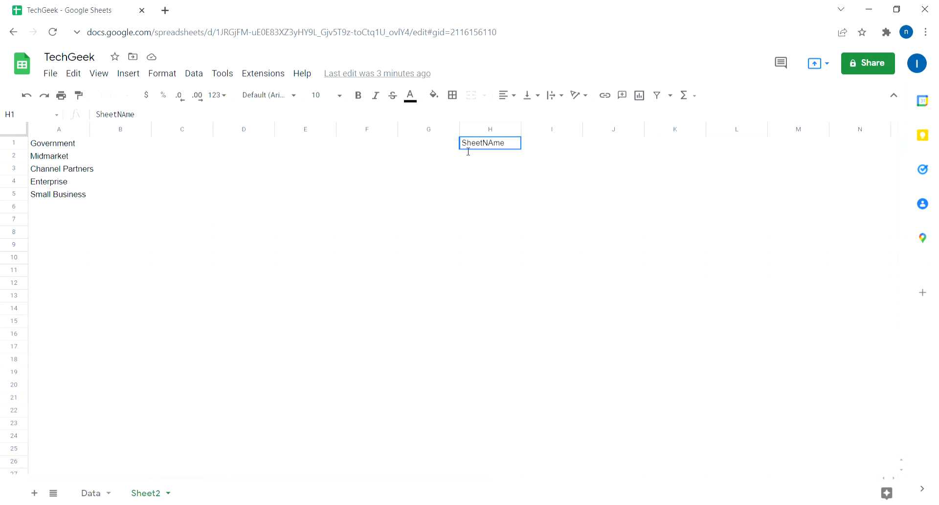
type("!A@:")
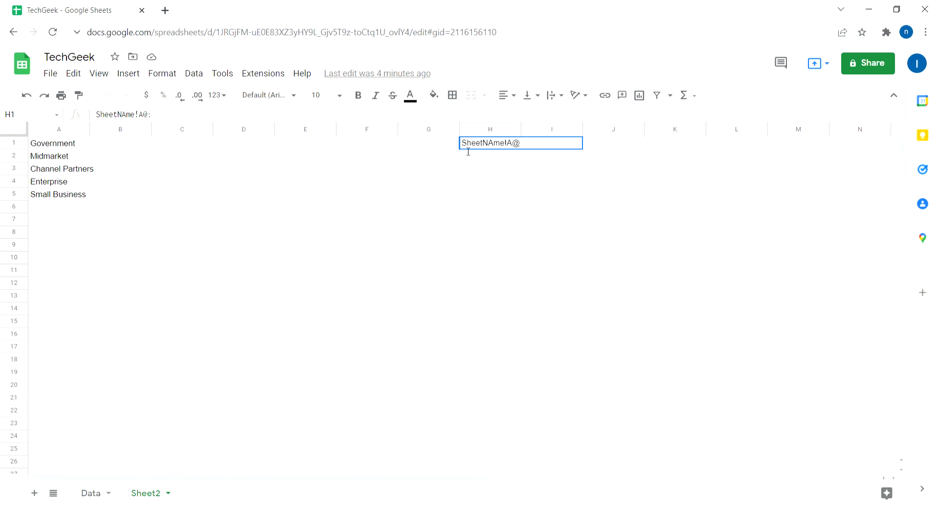
key("BackSpace")
type("2 A")
left_click(90, 493)
left_click(70, 181)
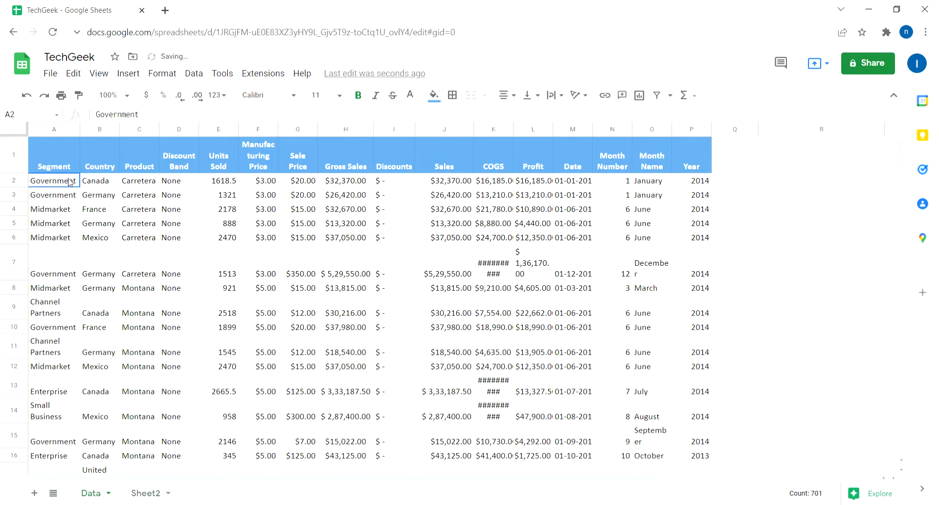
left_click(155, 490)
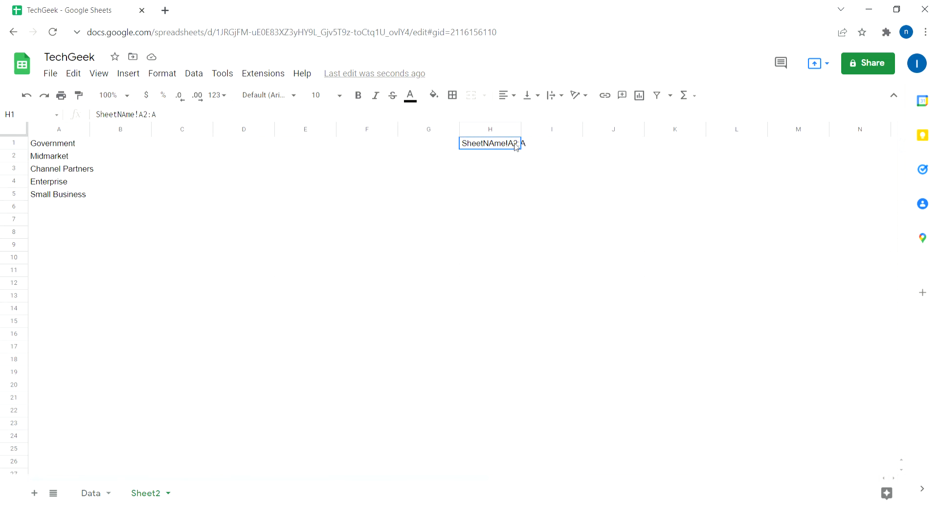
- Extend the sample reference in H1 with row number 100, and clear the cell's text
double_click(518, 144)
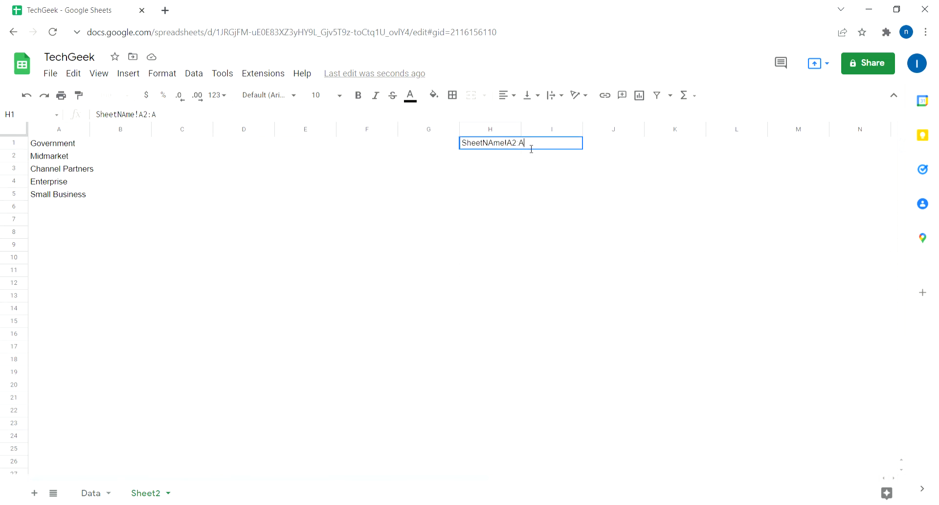
type("100")
key("ctrl+a")
key("BackSpace")
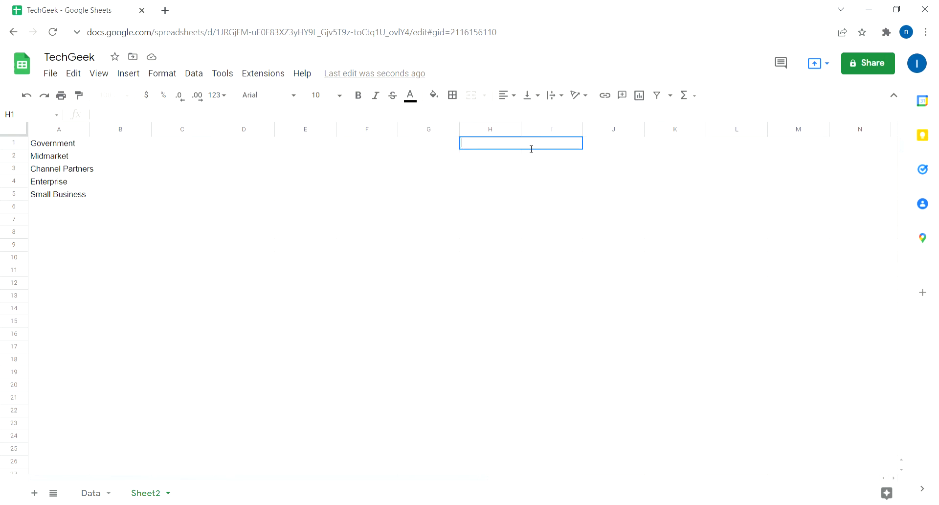
- Re-enter 0 as the by_column argument of the UNIQUE formula in cell A1
left_click(96, 155)
left_click(80, 144)
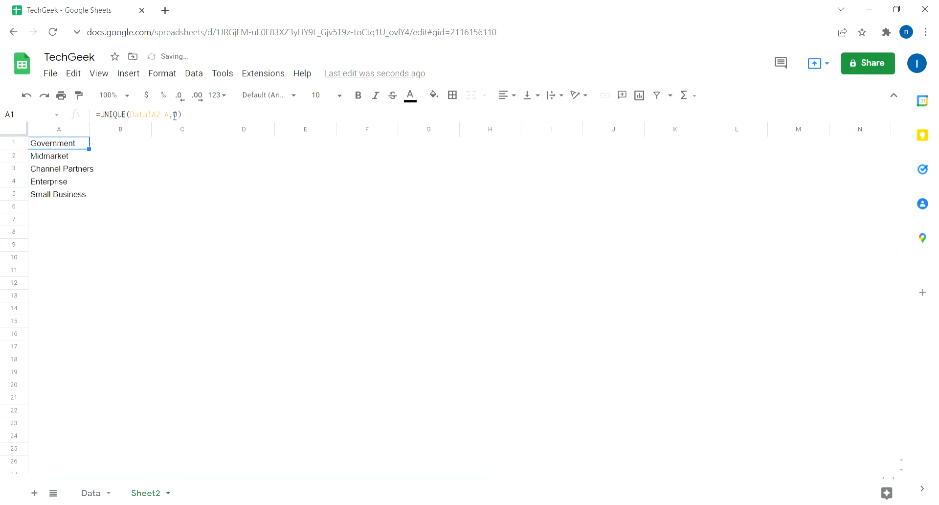
left_click(175, 116)
key("BackSpace")
type("0")
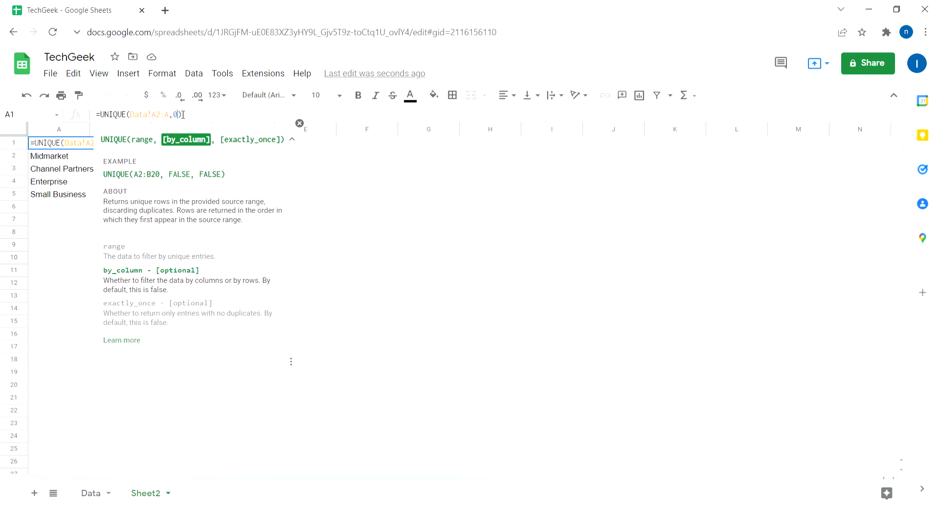
key("Return")
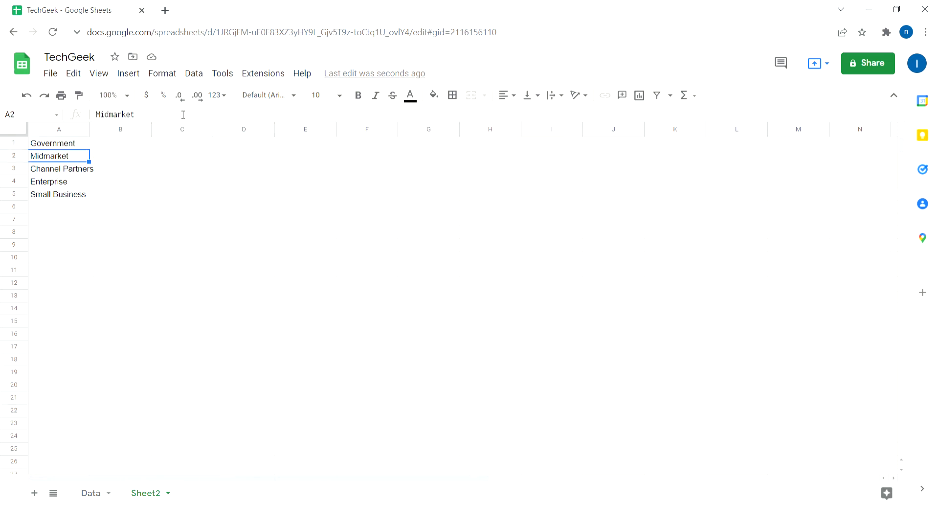
- Review the list of unique segments in cells A1 to A5
left_click(67, 145)
key("Down")
key("Down")
key("Down")
key("Down")
key("Up")
key("Up")
key("Up")
key("Up")
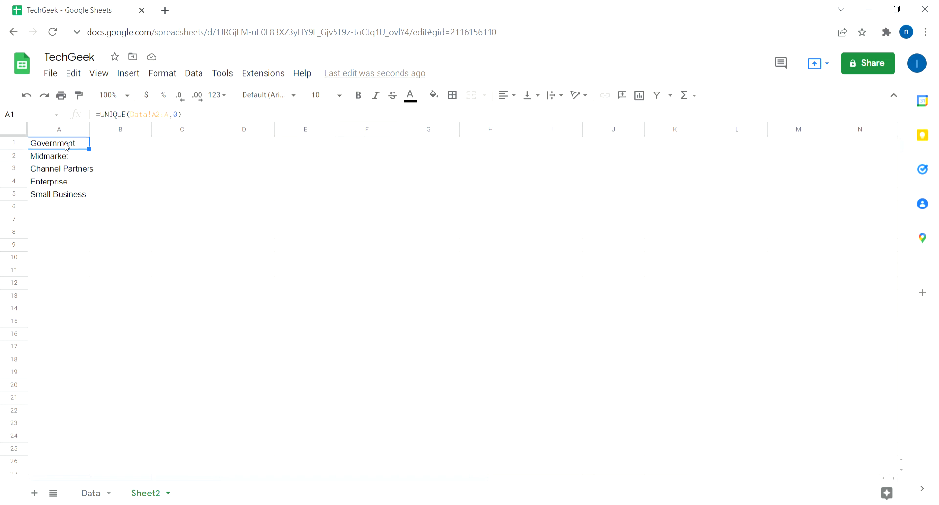
- List the unique countries from the Data sheet in cell B1 with the formula =unique(Data!B2:B,0)
left_click(128, 146)
type("=unique")
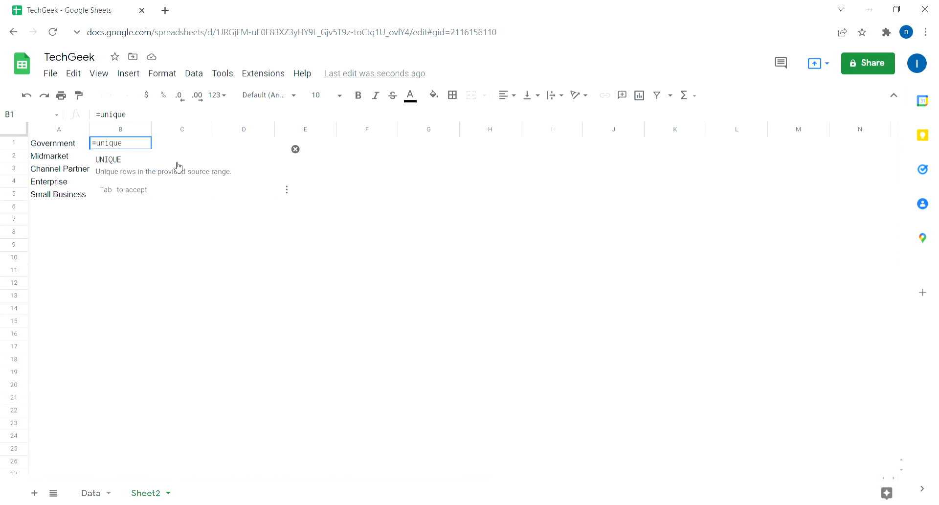
type("(Da")
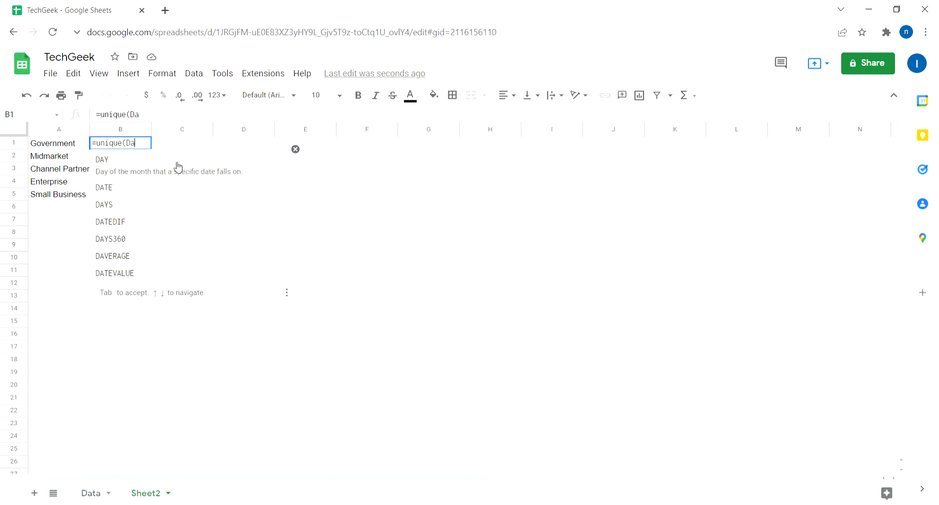
type("ta!")
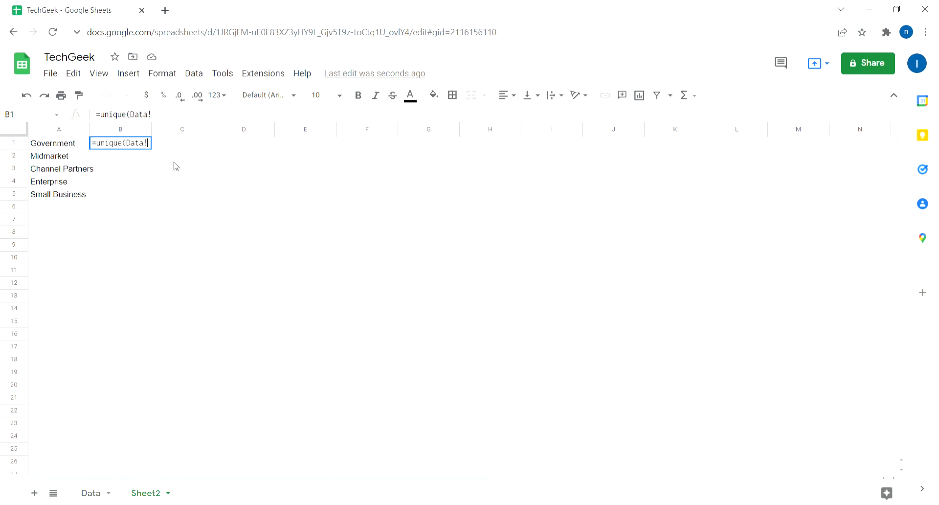
type("A")
key("BackSpace")
type("B2")
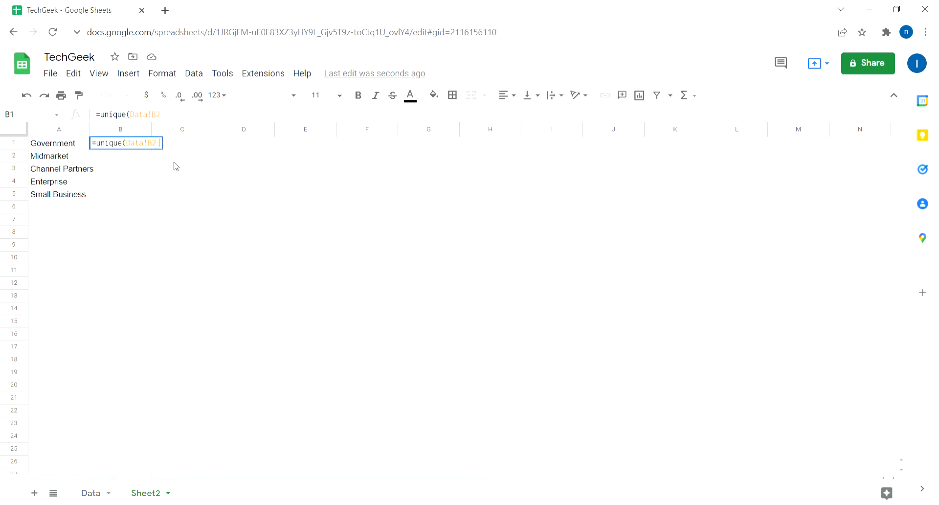
type(":B")
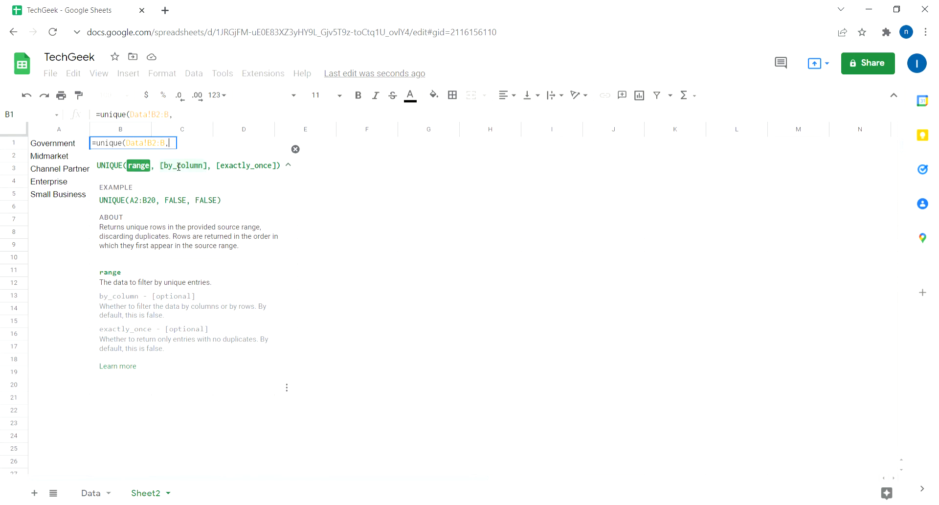
type(",0)")
key("Return")
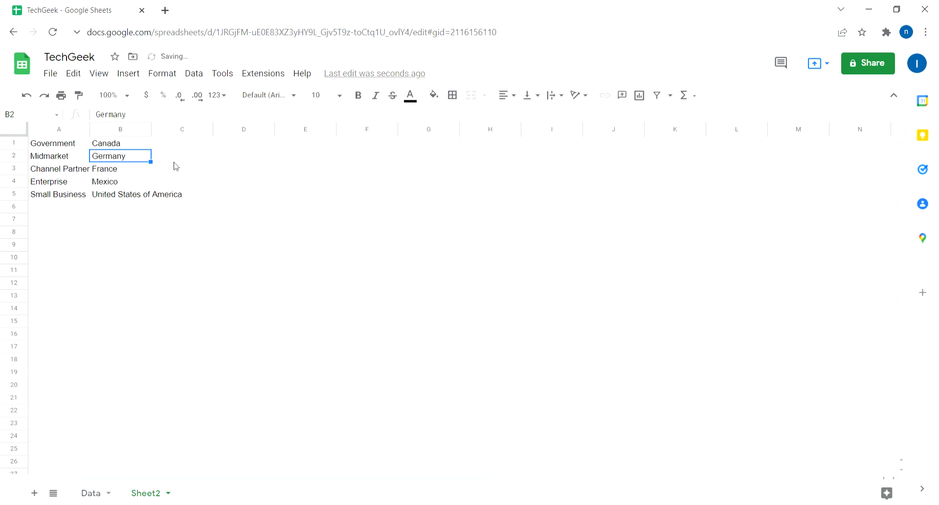
- Review the list of unique countries in cells B1 to B5
key("Up")
key("Down")
key("Down")
key("Down")
key("Down")
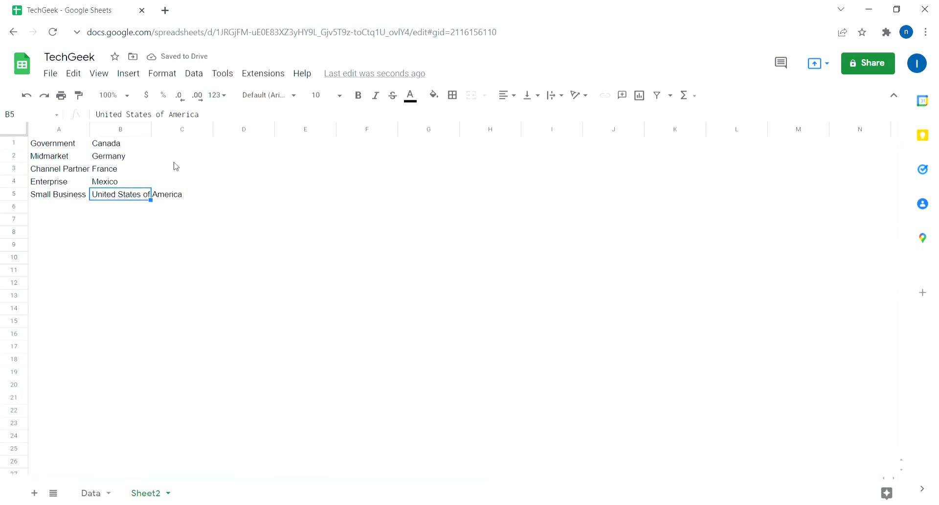
key("Up")
key("Up")
key("Up")
key("Up")
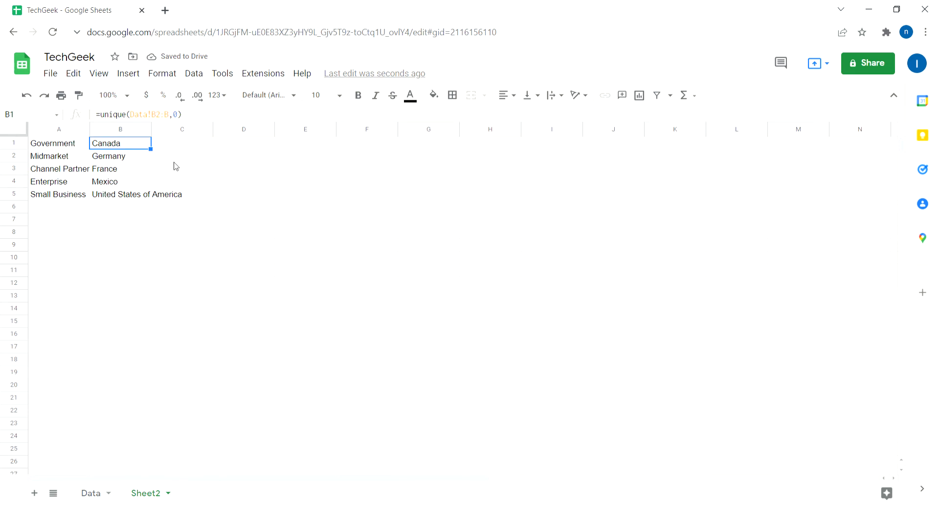
- List the unique products from the Data sheet in cell C1 with the formula =unique(Data!C2:C)
key("Right")
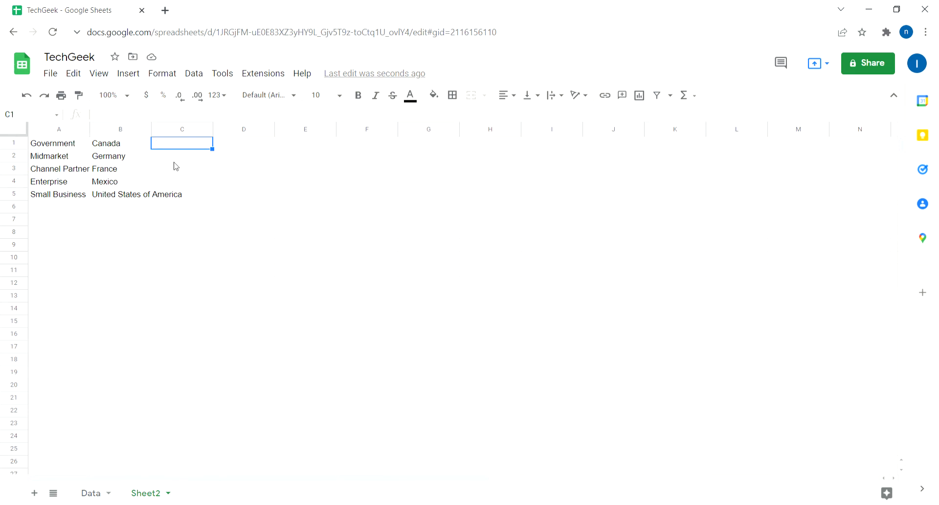
type("=unique")
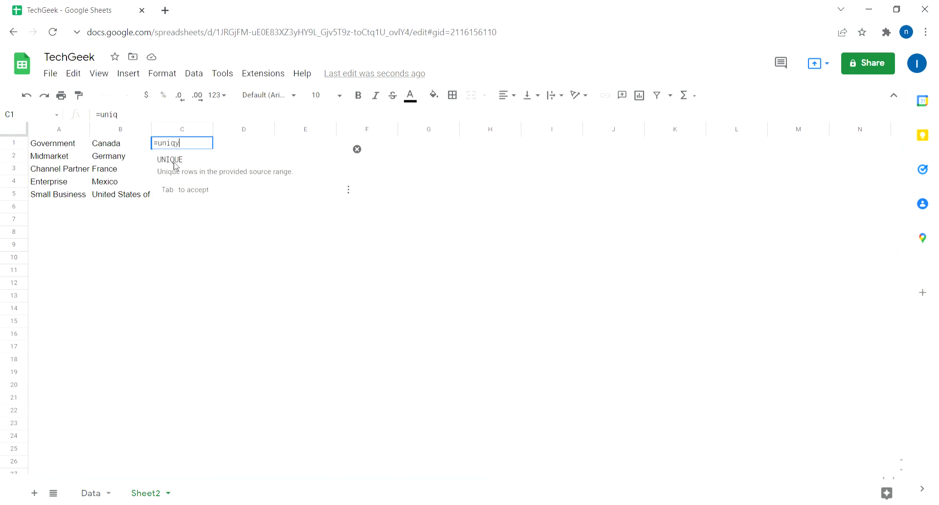
type("(")
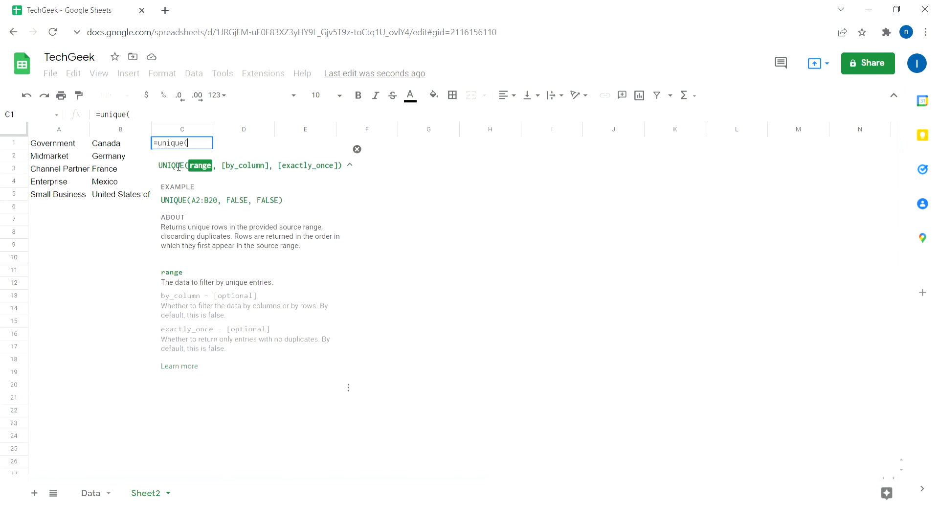
type("Data!")
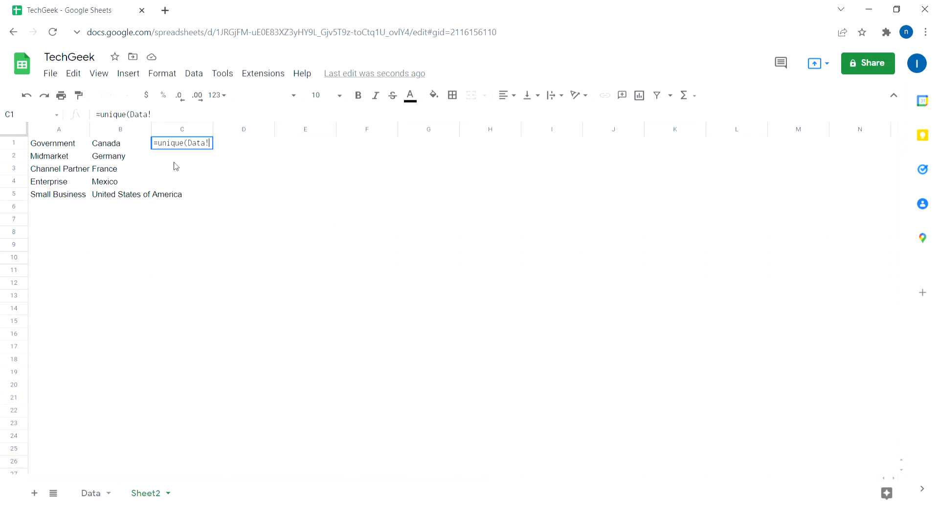
type("C2:C")
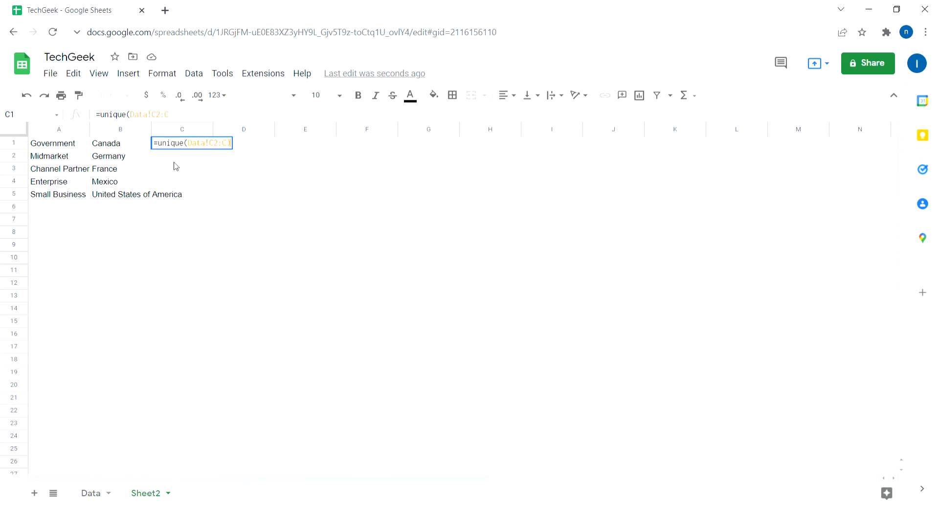
key("Return")
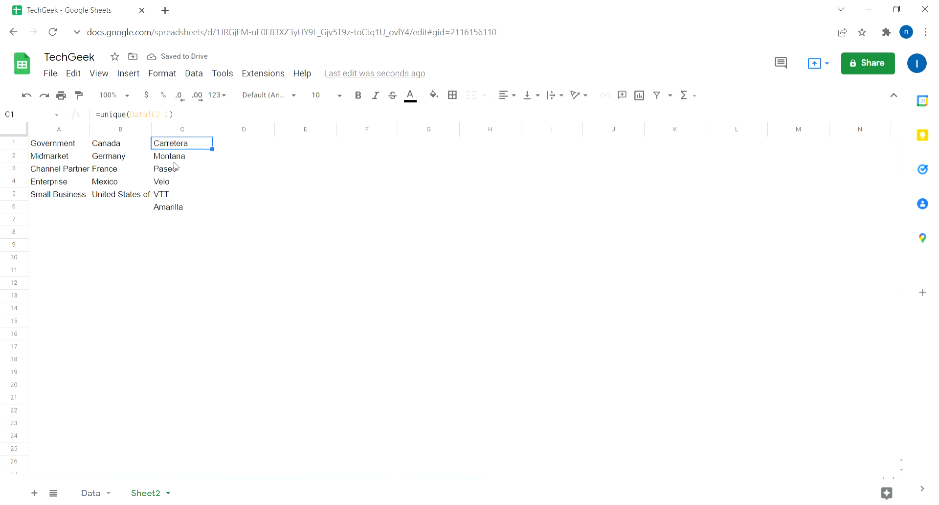
- Compare the UNIQUE formula in C1, which omits the second argument, with the one in B1
key("Down")
key("Up")
key("Left")
key("Left")
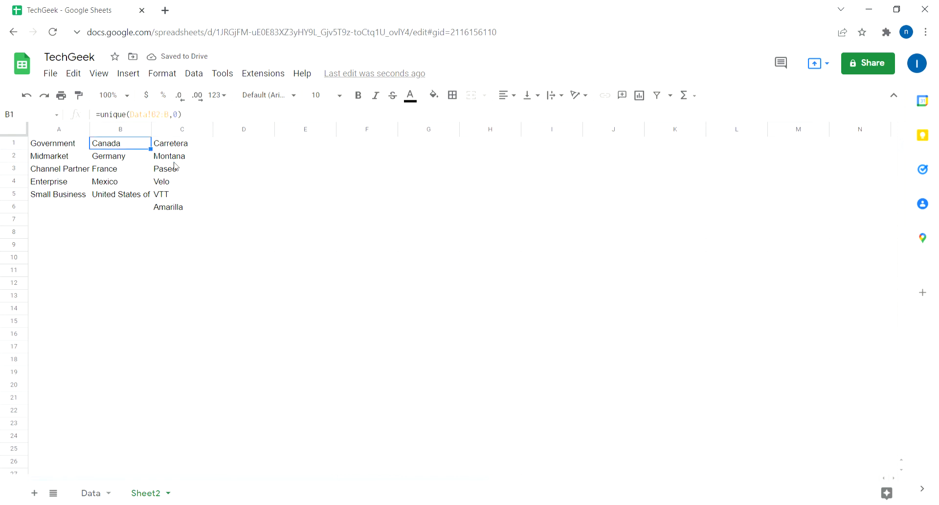
key("Right")
key("Right")
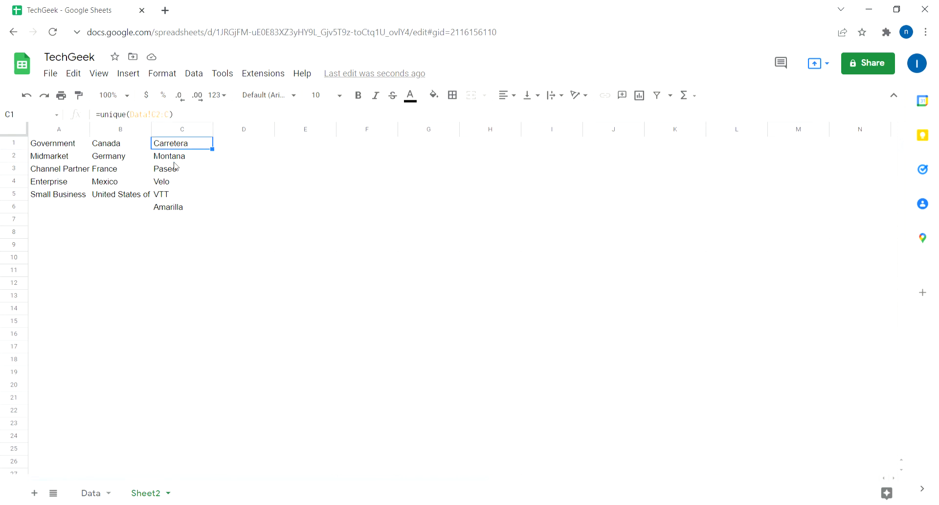
left_click(177, 115)
left_click(167, 225)
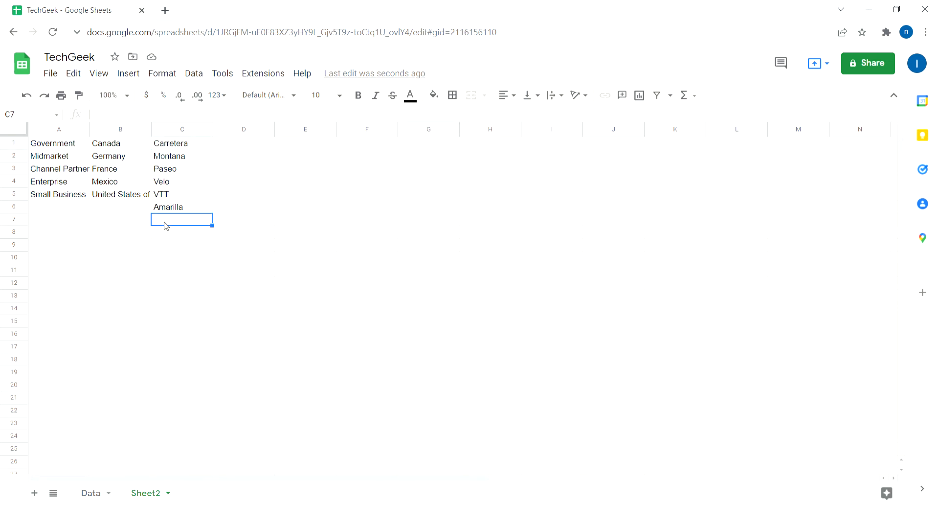
- Review the unique products in column C and the formulas along row 1 back to cell A1
key("Up")
key("Up")
key("Up")
key("Up")
key("Up")
key("Up")
key("Left")
key("Left")
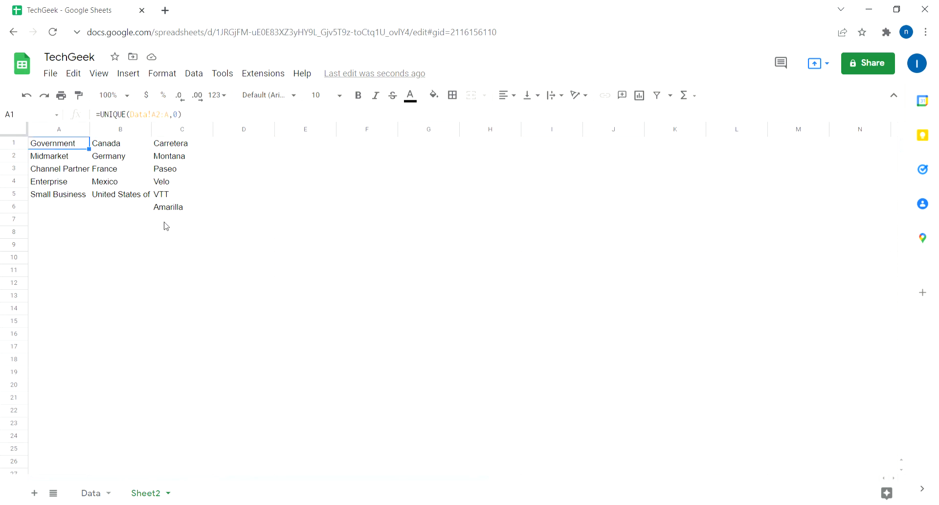
- Review the unique lists in A1:C8 and the arguments of the UNIQUE formula in cell A1
left_click_drag(66, 145, 211, 236)
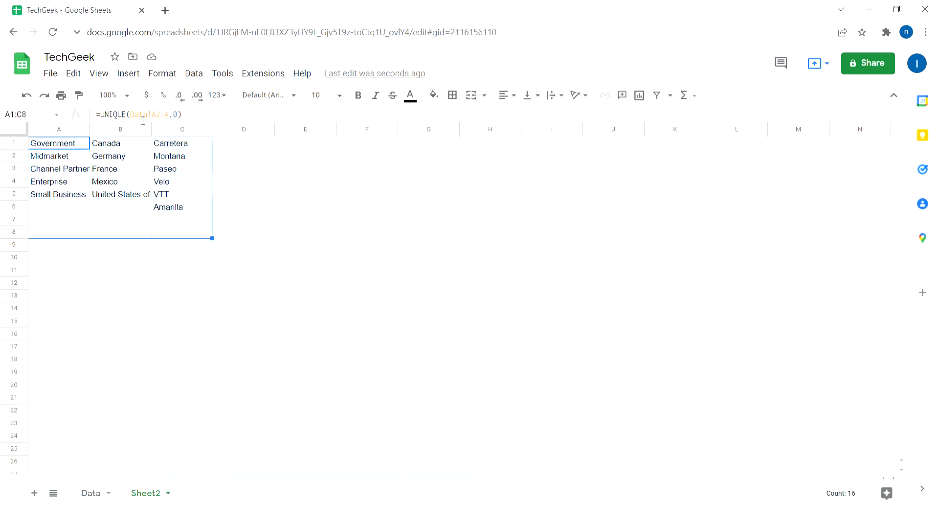
left_click(182, 120)
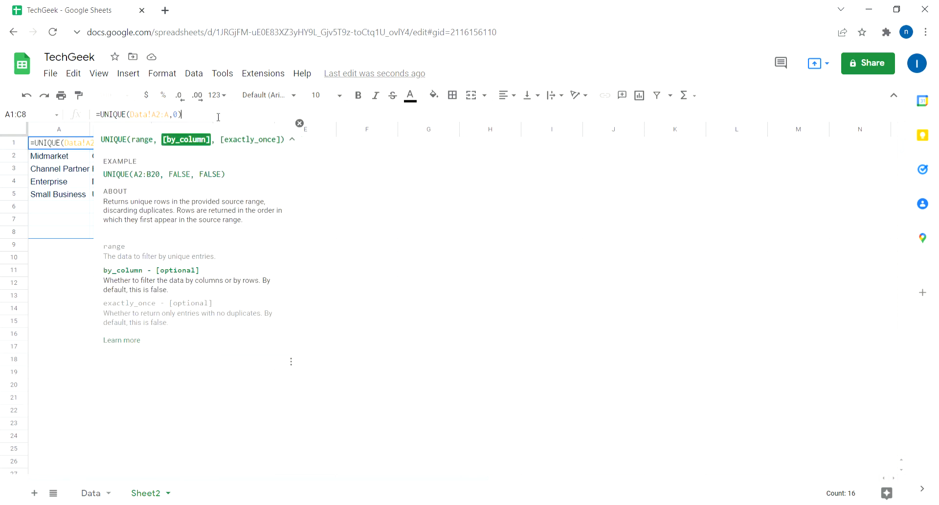
left_click(111, 424)
- Widen the Month Name column on the Data sheet so each month name fits on one line
left_click(102, 494)
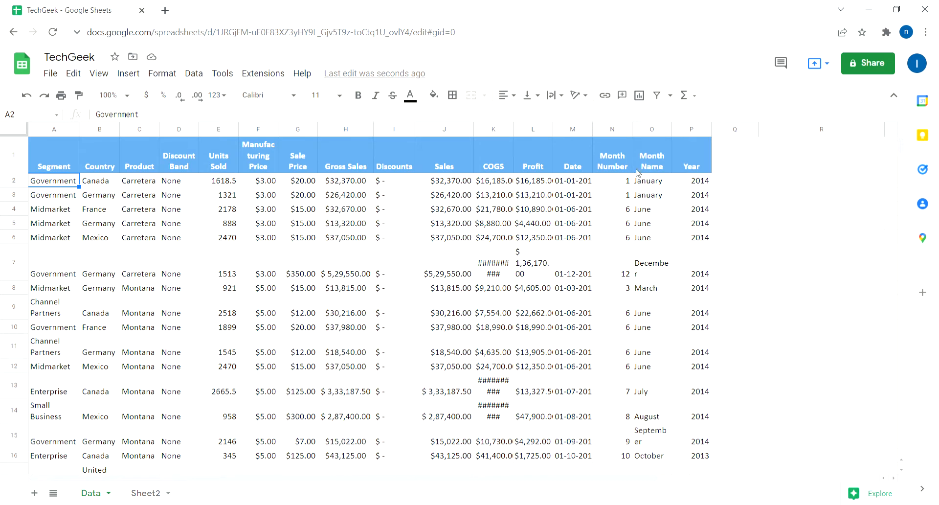
left_click_drag(672, 130, 687, 132)
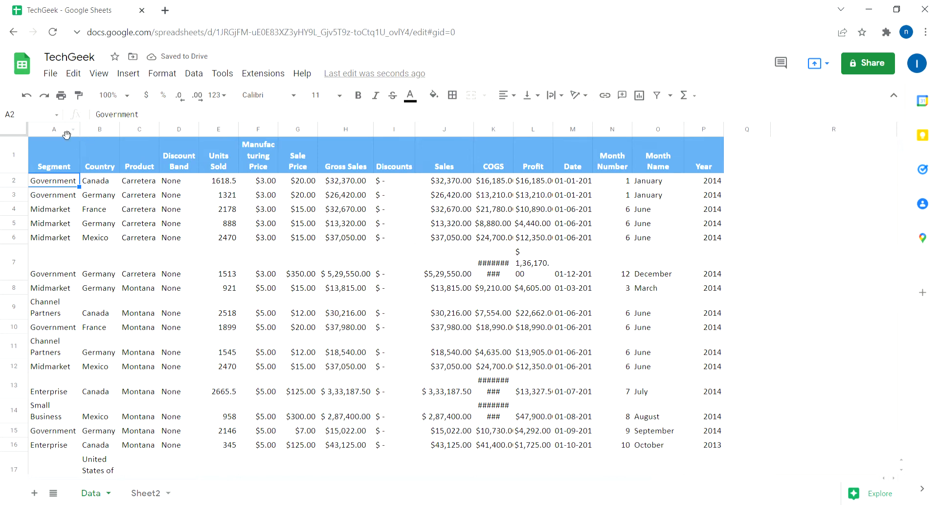
- Copy columns A to D, Segment through Discount Band, from the Data sheet into Sheet2 starting at column D
left_click_drag(66, 135, 179, 140)
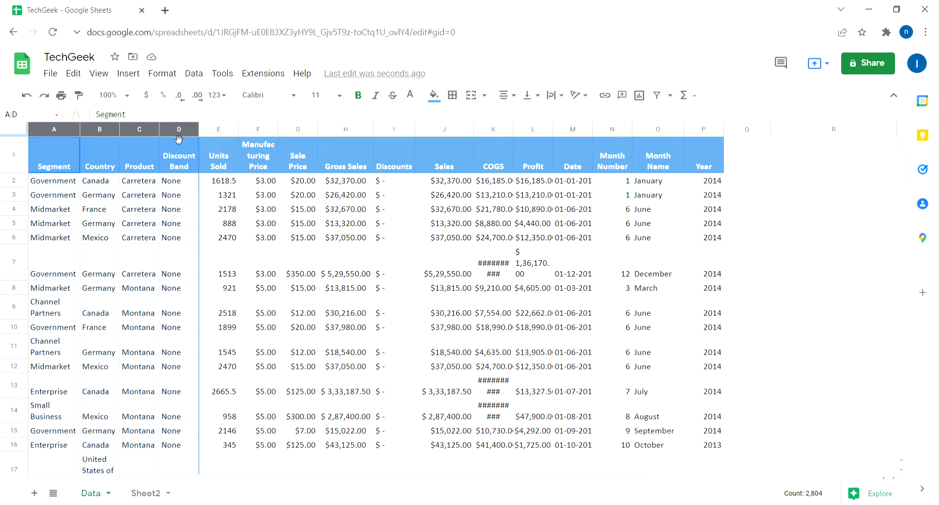
left_click(146, 493)
left_click(262, 135)
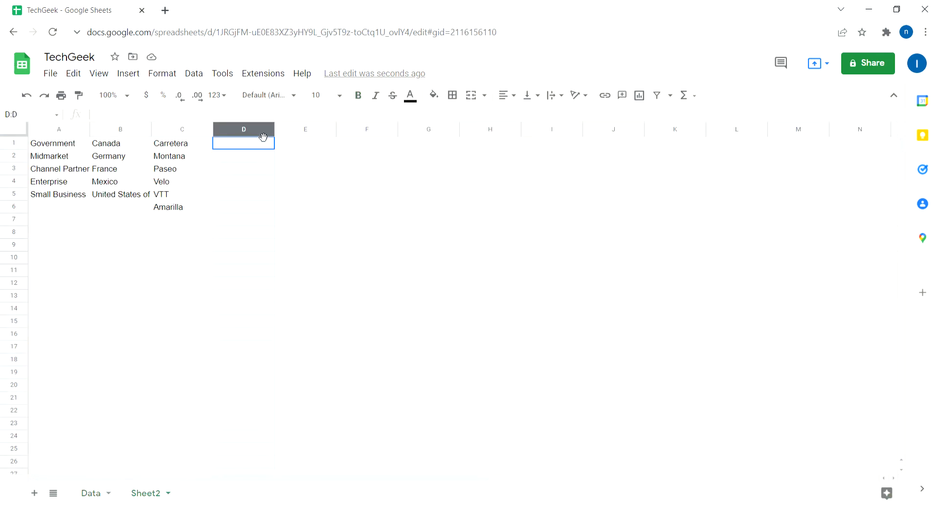
key("ctrl+v")
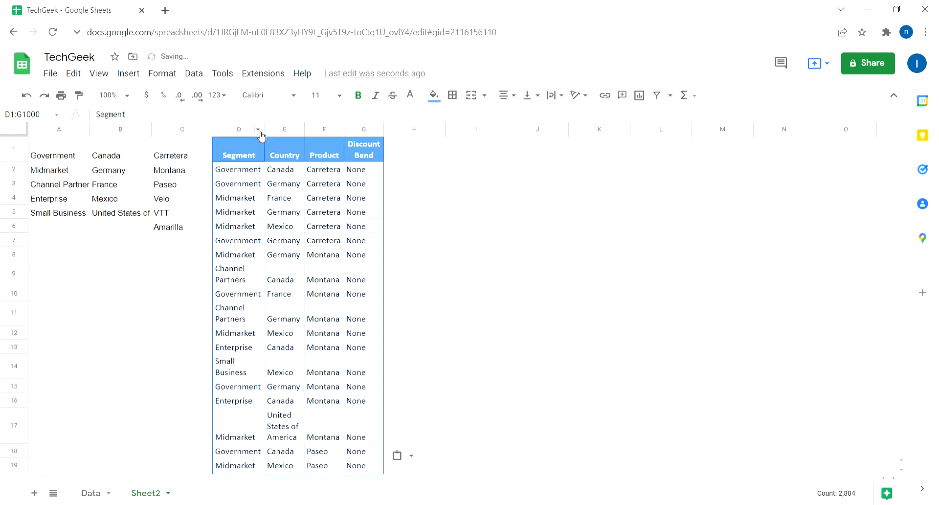
- Check the Month Name column on the Data sheet and enter the header Month Name in cell H1 of Sheet2
left_click(91, 496)
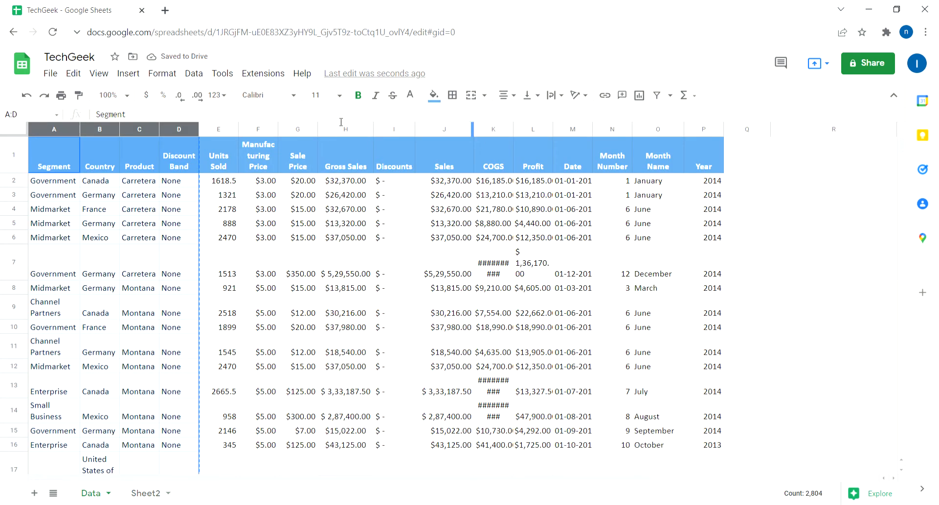
left_click(652, 129)
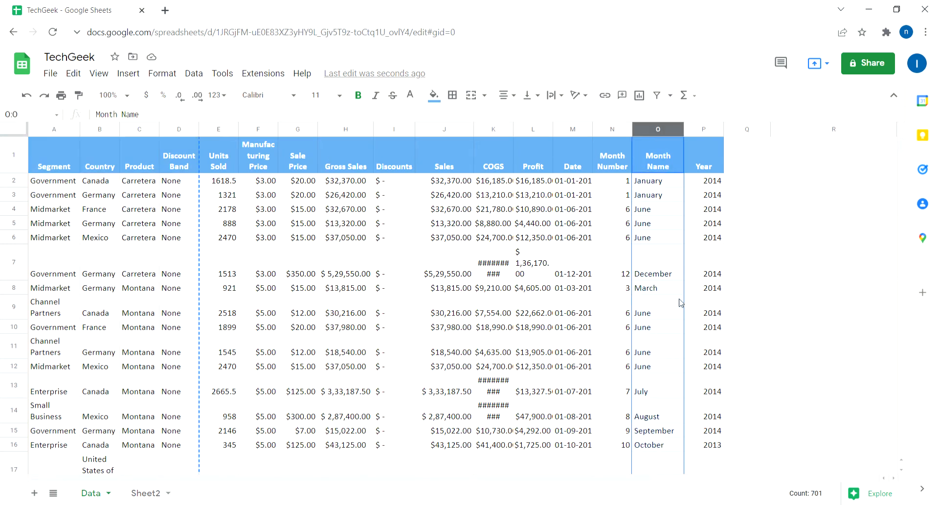
left_click(154, 493)
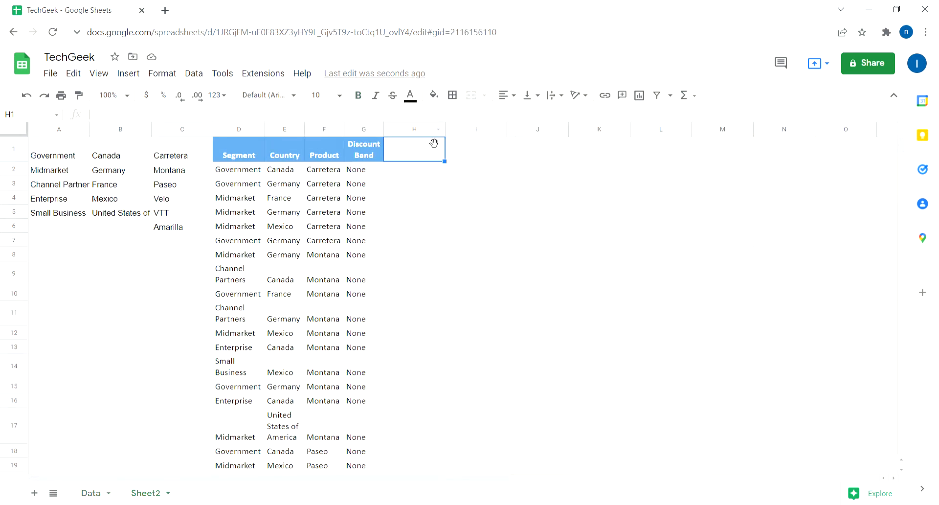
type("Month")
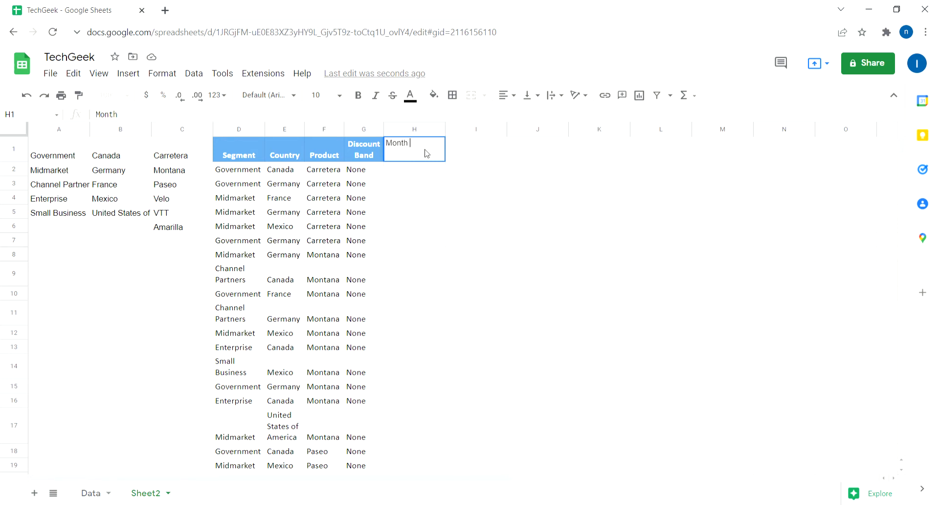
type("Nm")
type("me")
- Compare D2:G2 on Sheet2 with A2:D2 and the month in O2 on the Data sheet, ending at Sheet2 cell H2
left_click_drag(252, 170, 353, 177)
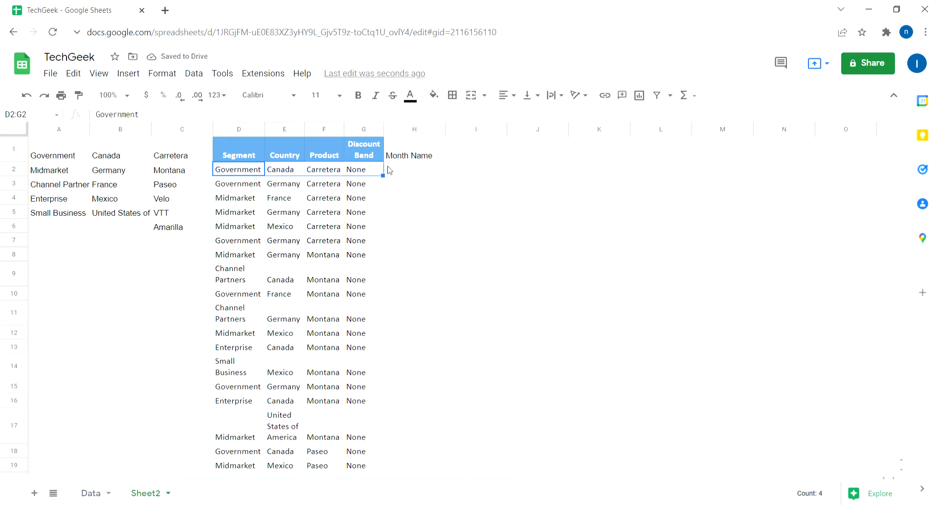
left_click(92, 492)
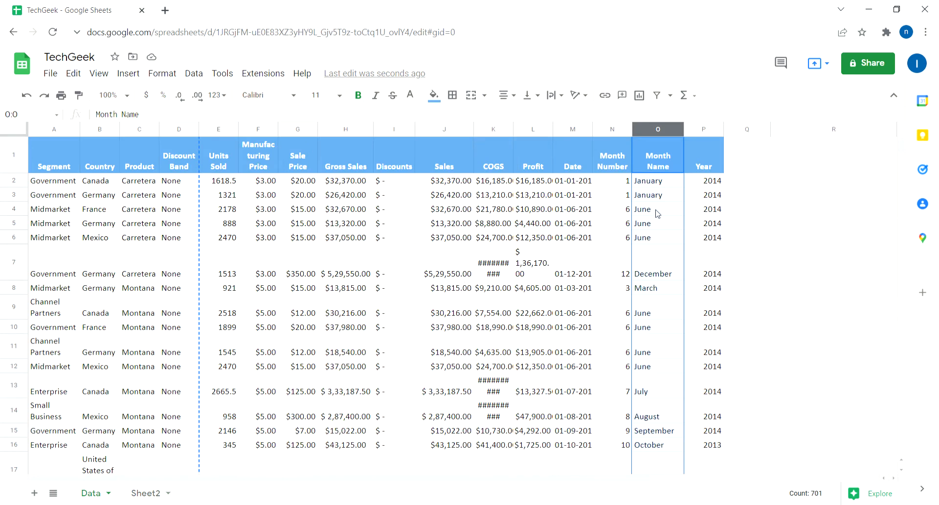
left_click_drag(36, 184, 173, 181)
left_click(670, 182)
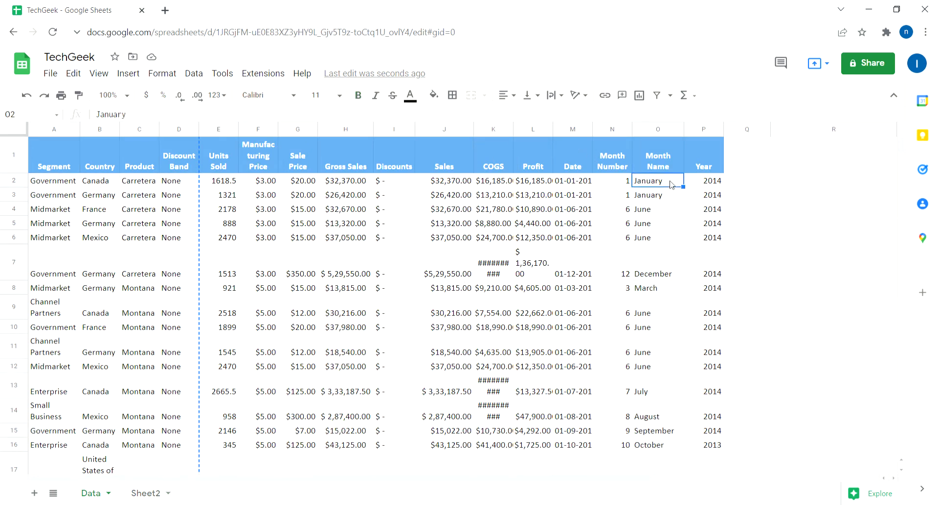
left_click(146, 492)
left_click(408, 174)
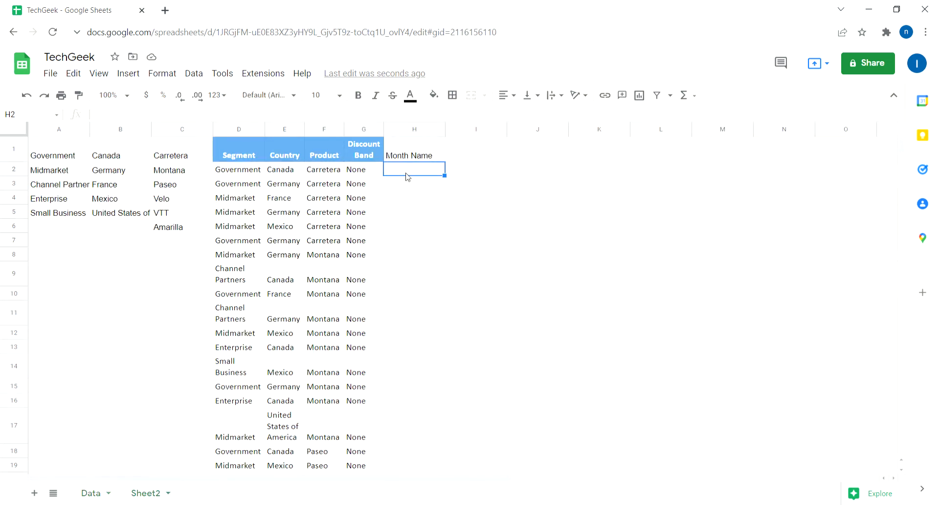
left_click(93, 494)
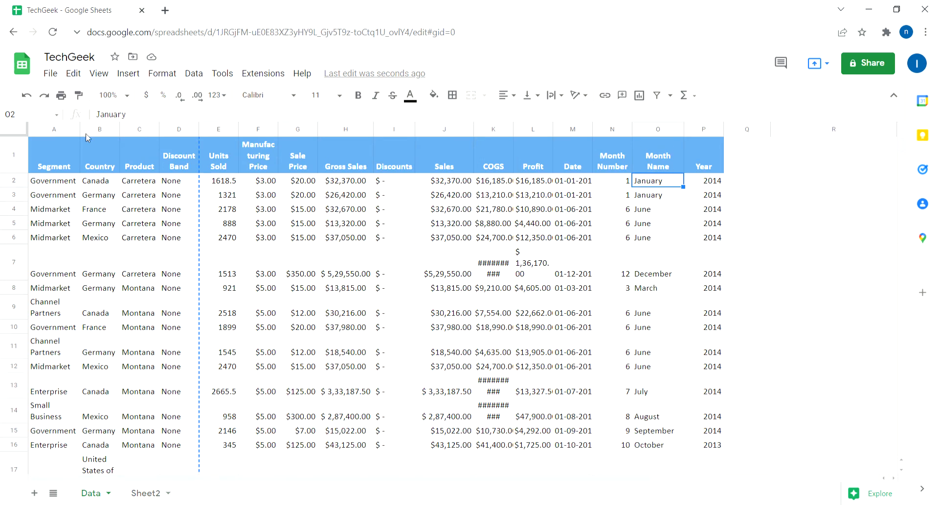
left_click(148, 493)
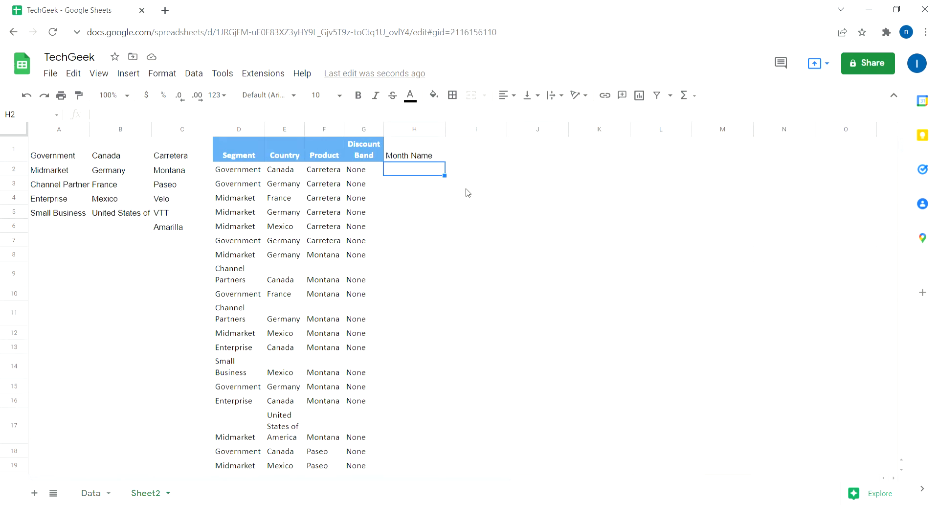
- Start a FILTER formula in cell H2 of Sheet2 with Data!O2:O as the range to filter
type("=")
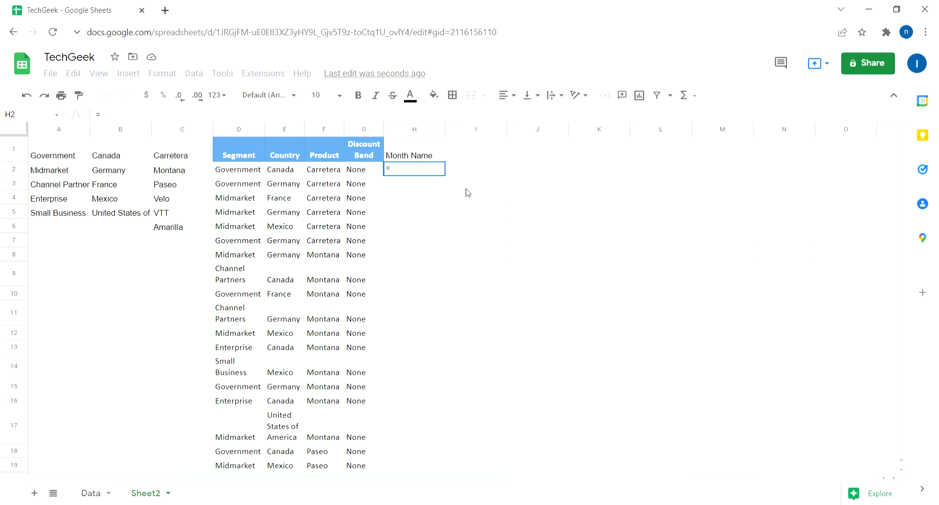
type("fil")
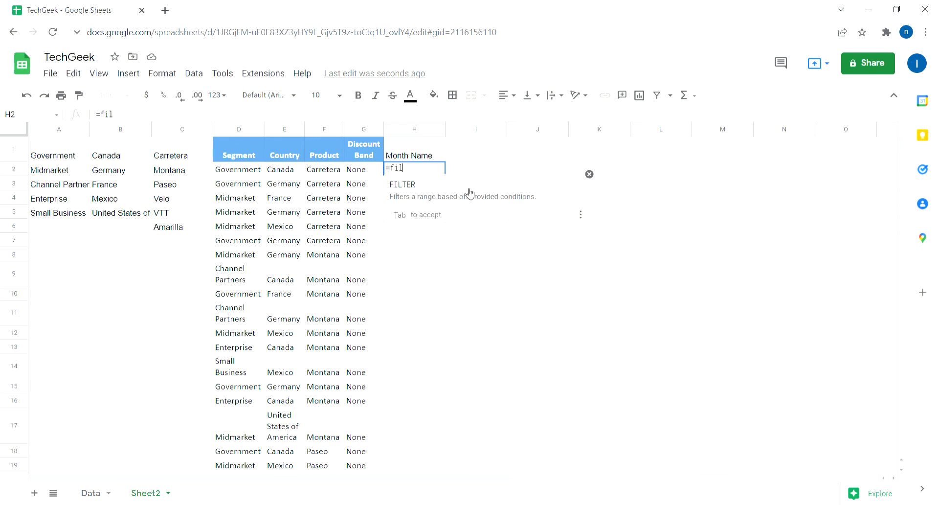
left_click(510, 201)
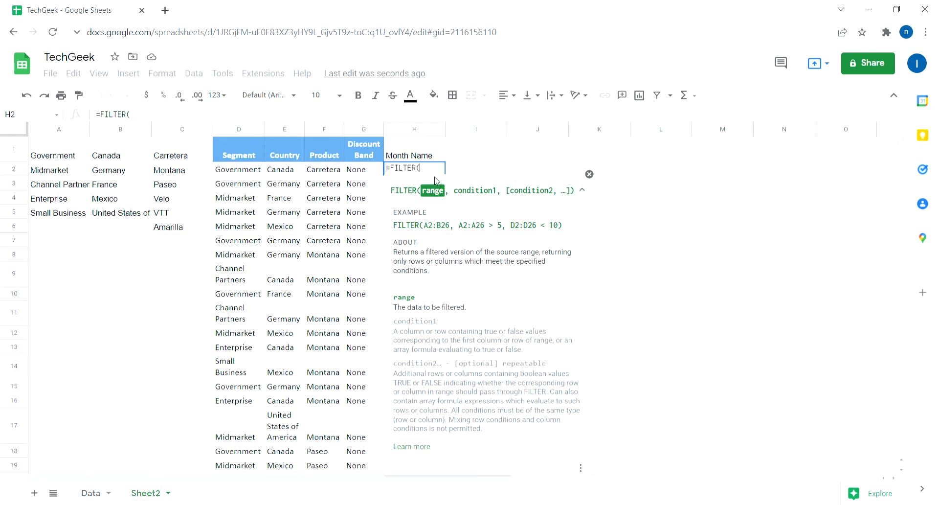
type("Dta")
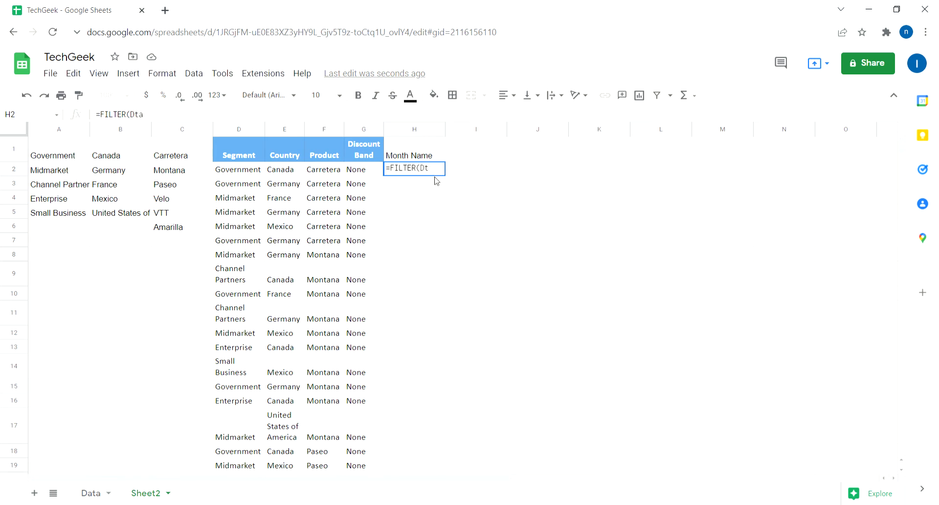
key("BackSpace")
key("BackSpace")
type("ata!O2:")
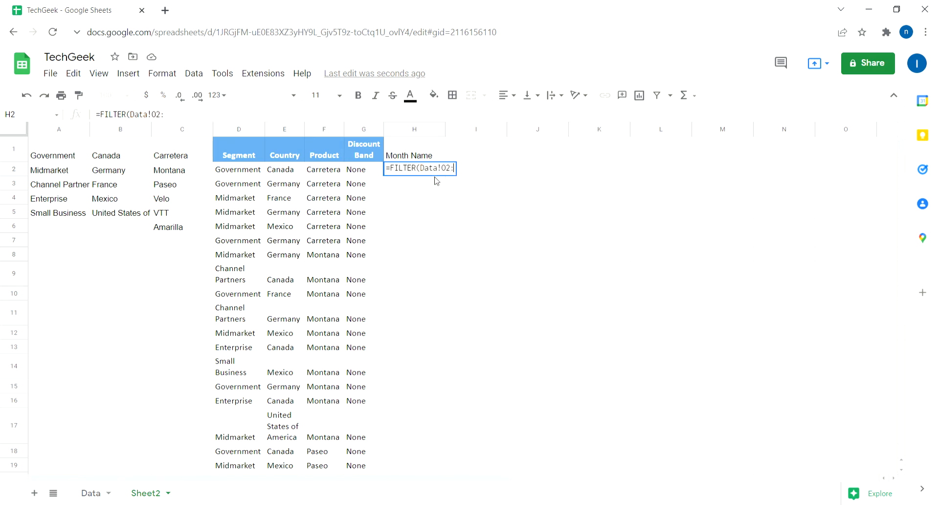
type("O")
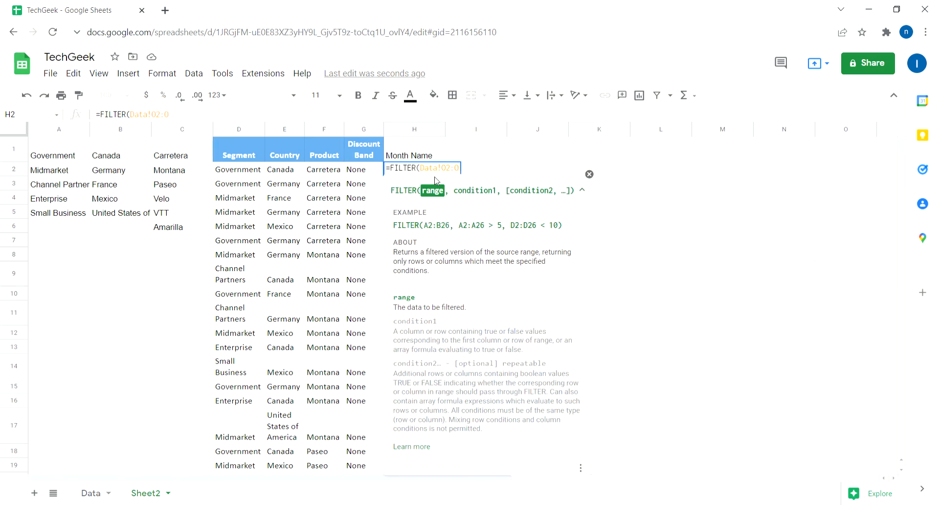
type(",")
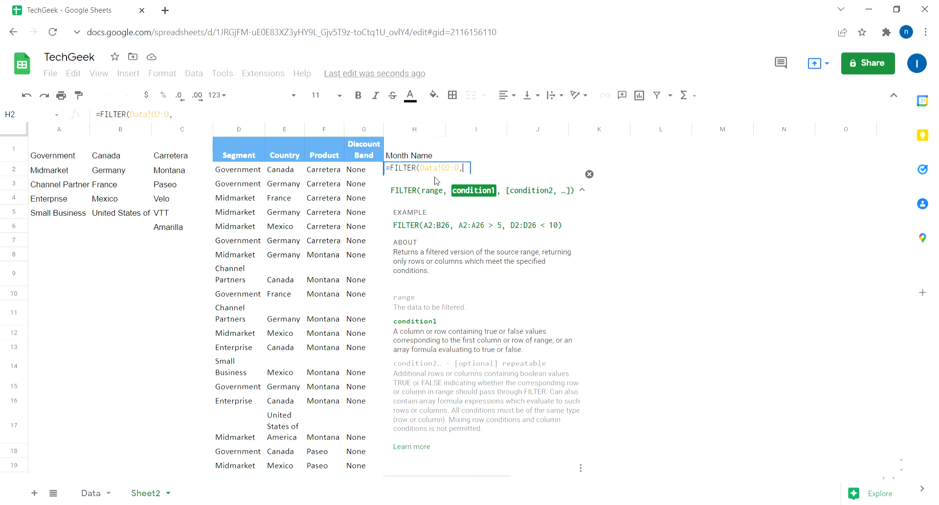
- Add the segment and country conditions Data!A2:A=D2 and Data!B2:B=E2 to the FILTER formula in H2
type("Data")
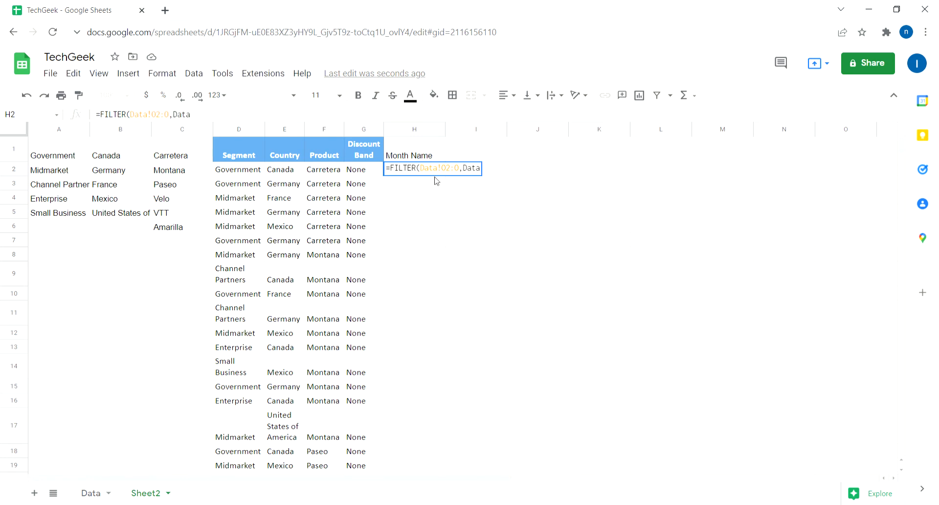
type("!A2:A=")
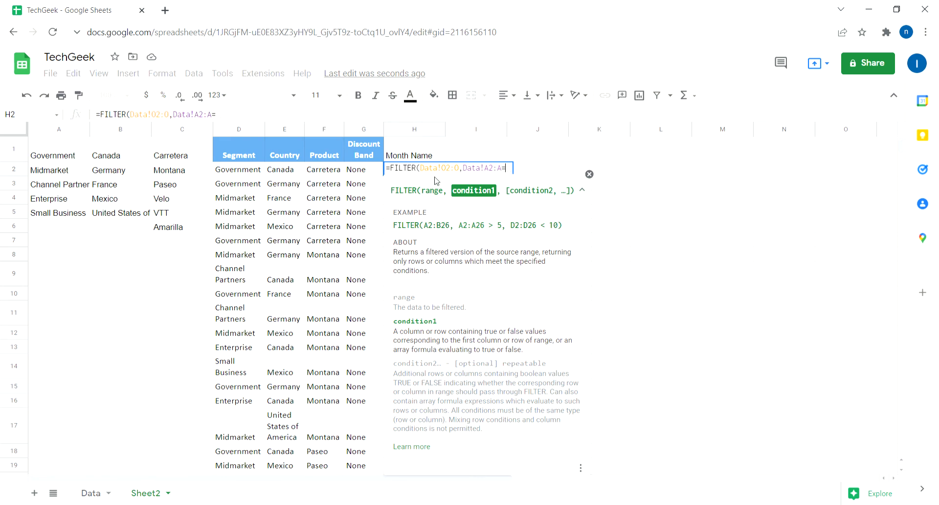
type("D2,")
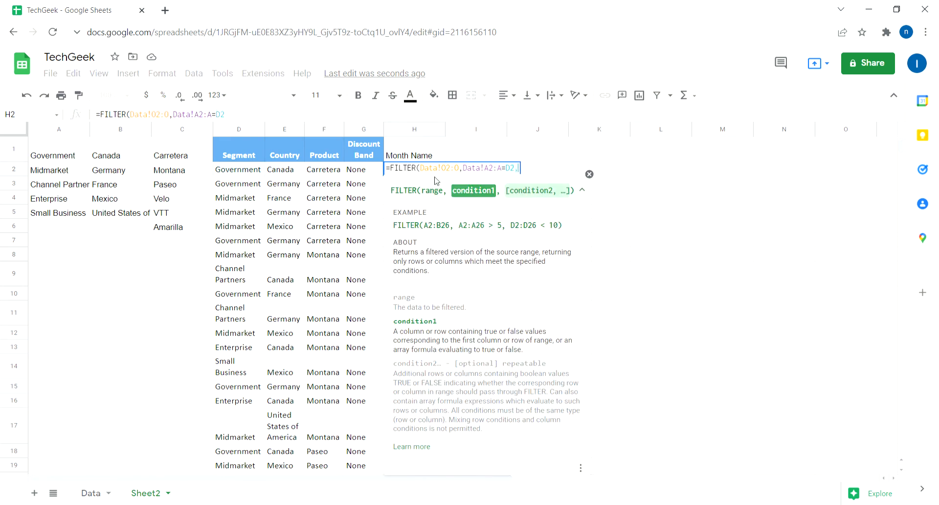
type("Data")
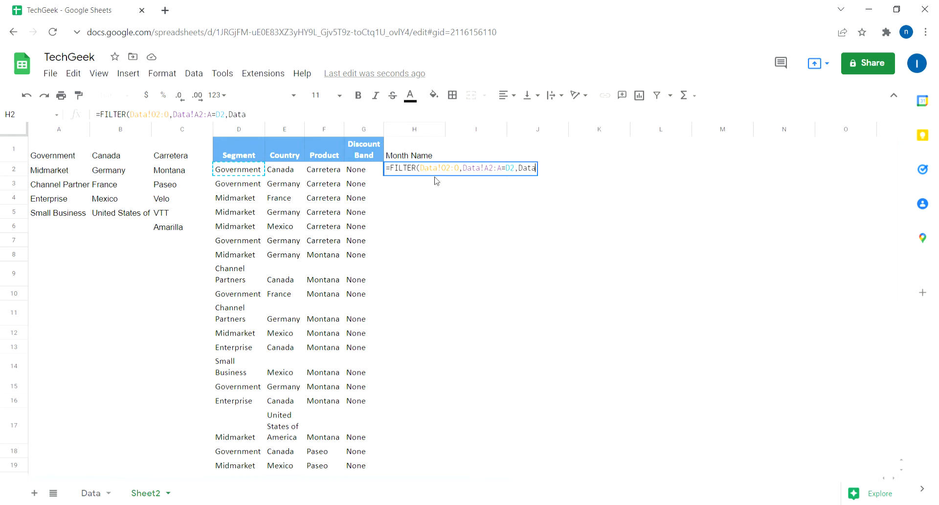
type("!B2:B=")
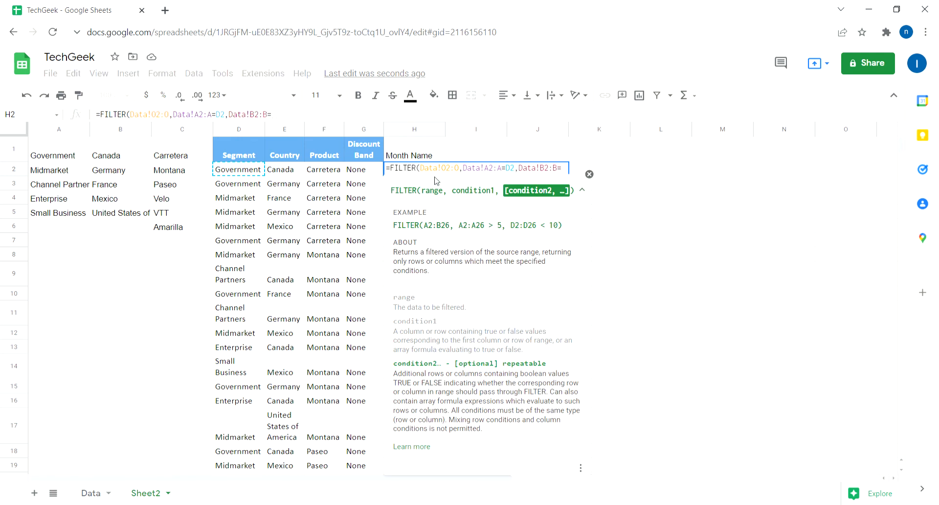
type("E2")
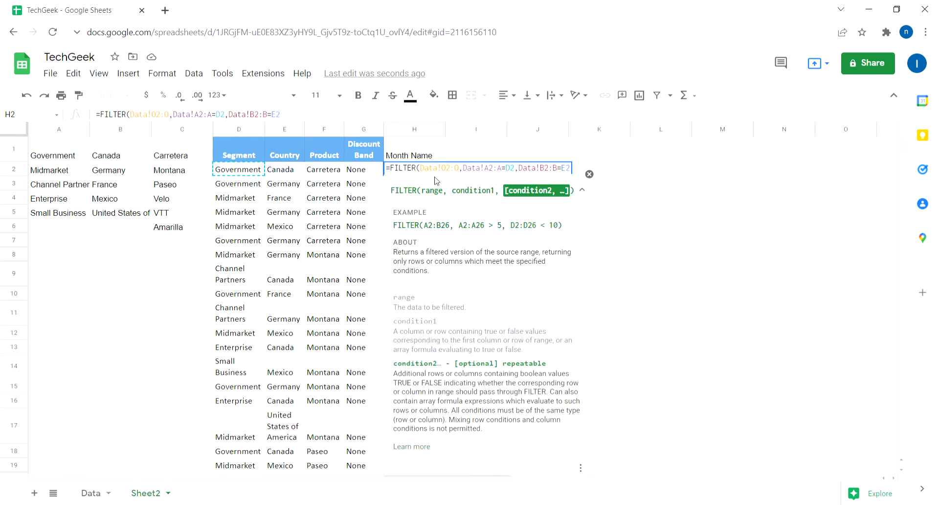
- Complete the FILTER formula in H2 with the product and discount band conditions Data!C2:C=F2 and Data!D2:D=G2
type(",Data!")
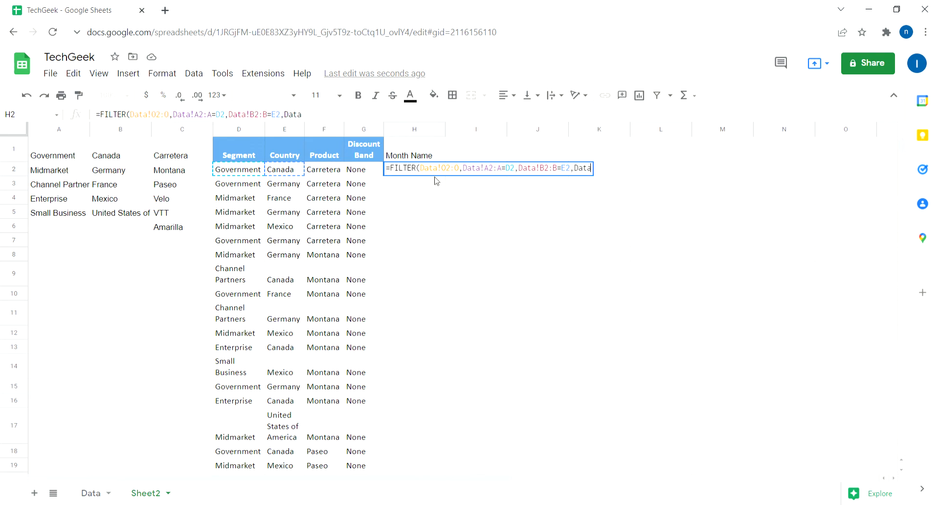
type("C2:C")
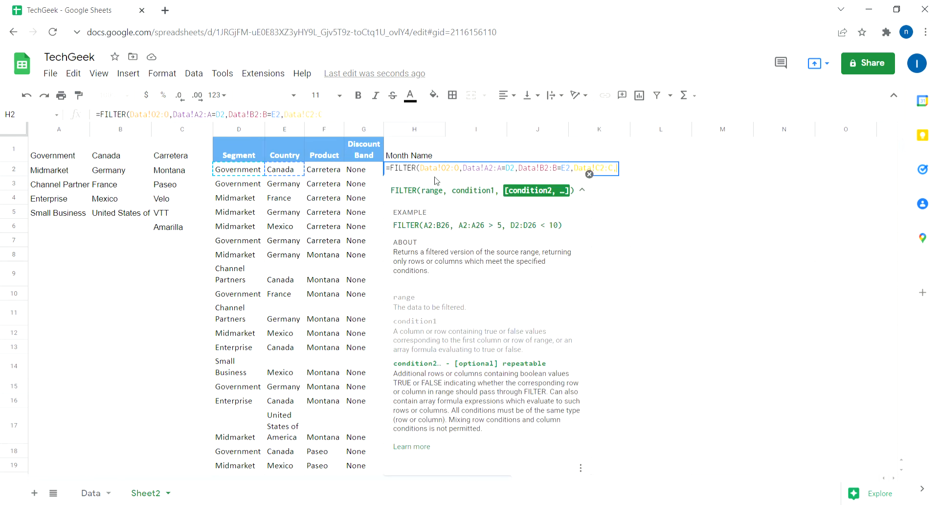
type("=")
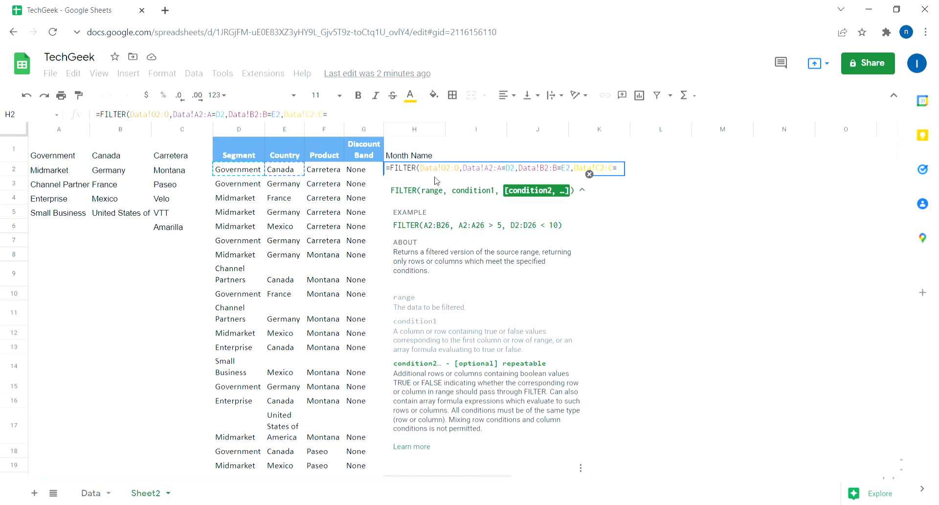
type("F2,Data")
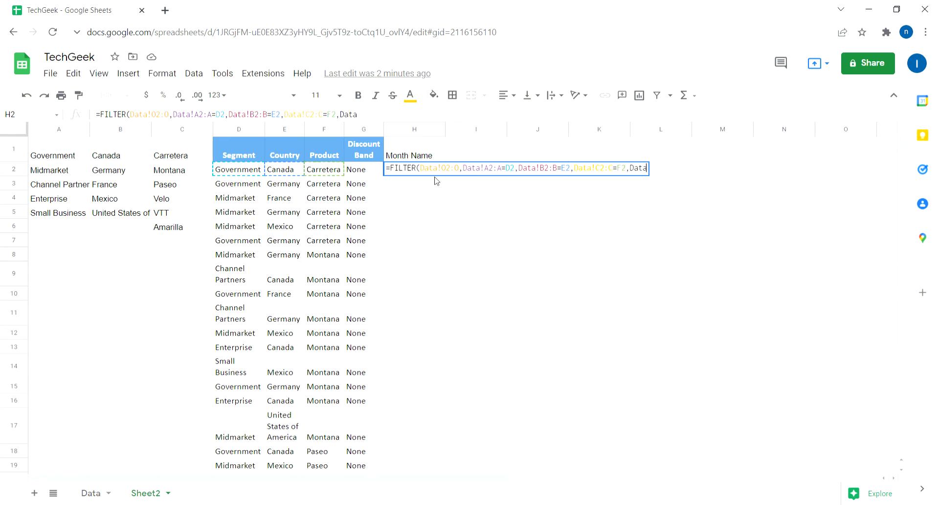
type("!D2:D=")
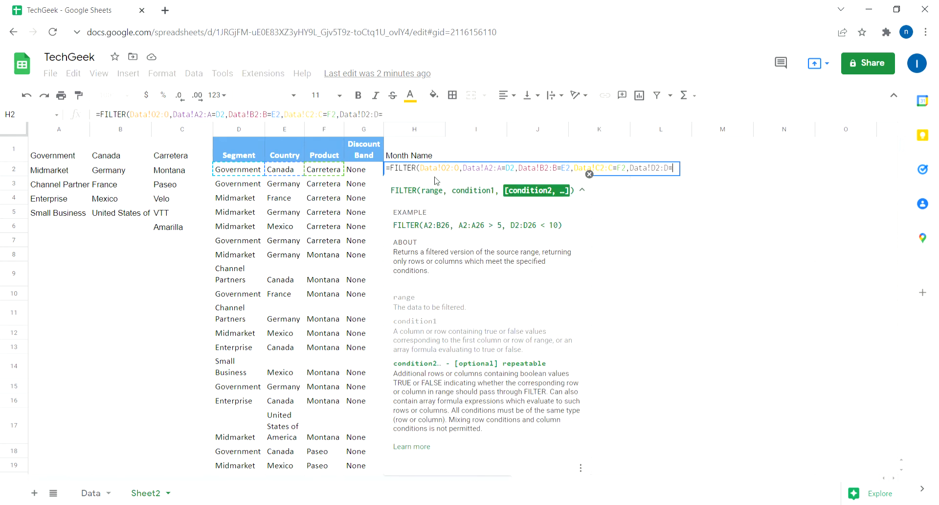
type("G2")
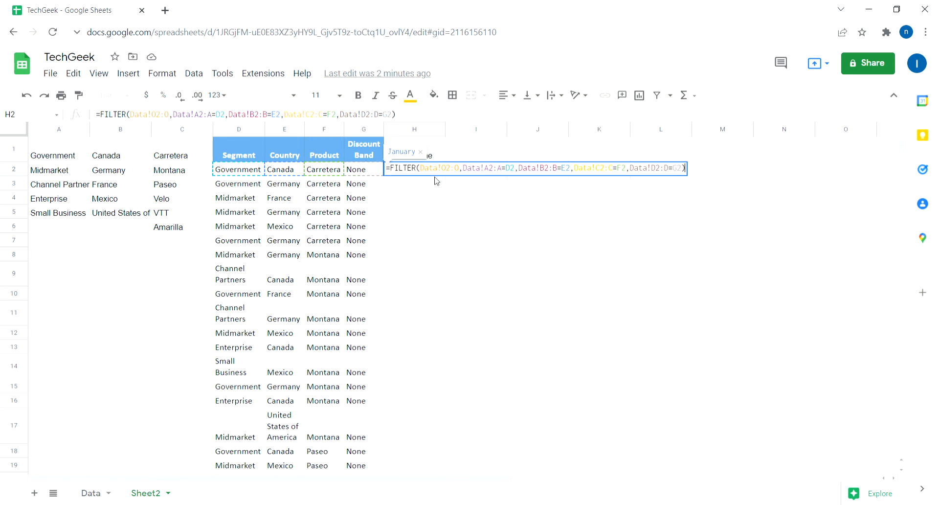
key("Return")
key("Up")
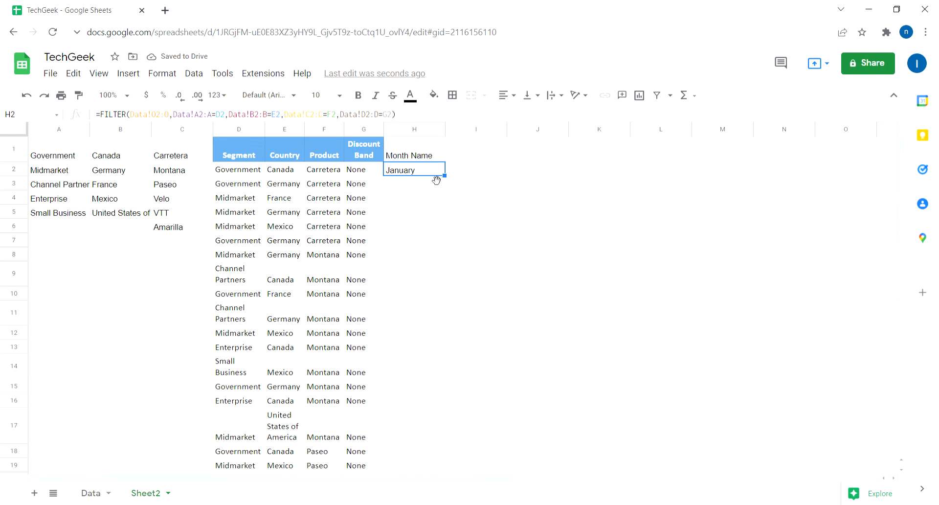
- Fill the FILTER formula from H2 down to H9
left_click(417, 187)
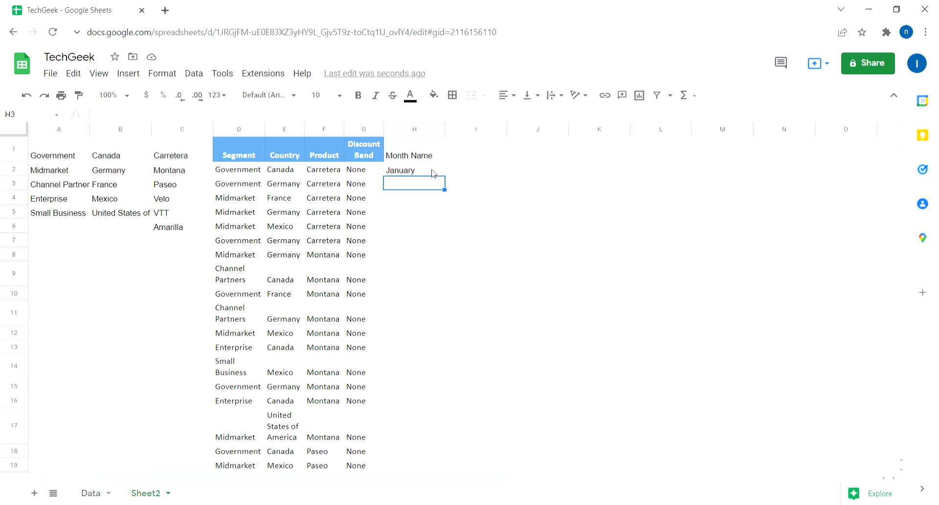
left_click(433, 173)
left_click_drag(443, 181, 446, 274)
left_click(429, 166)
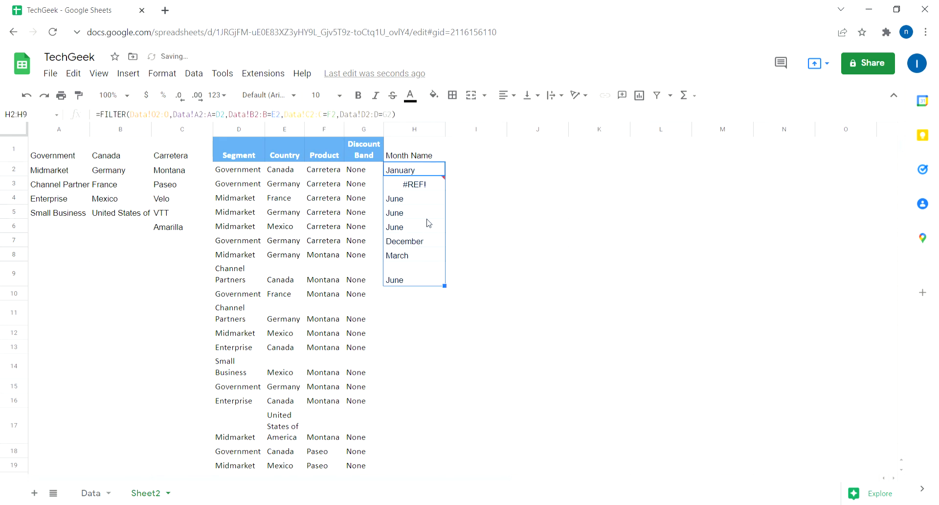
- Examine the error in H3 and compare its FILTER formula with the one in H2
left_click(415, 189)
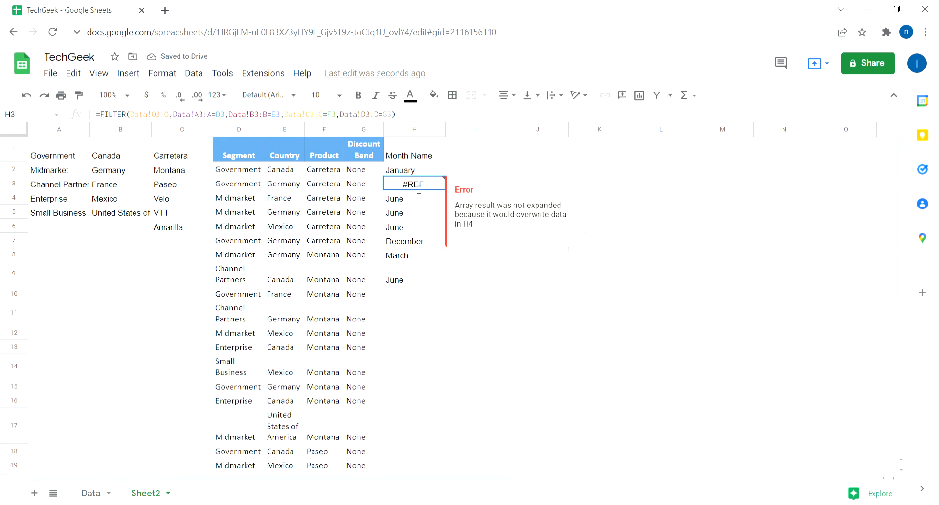
double_click(415, 188)
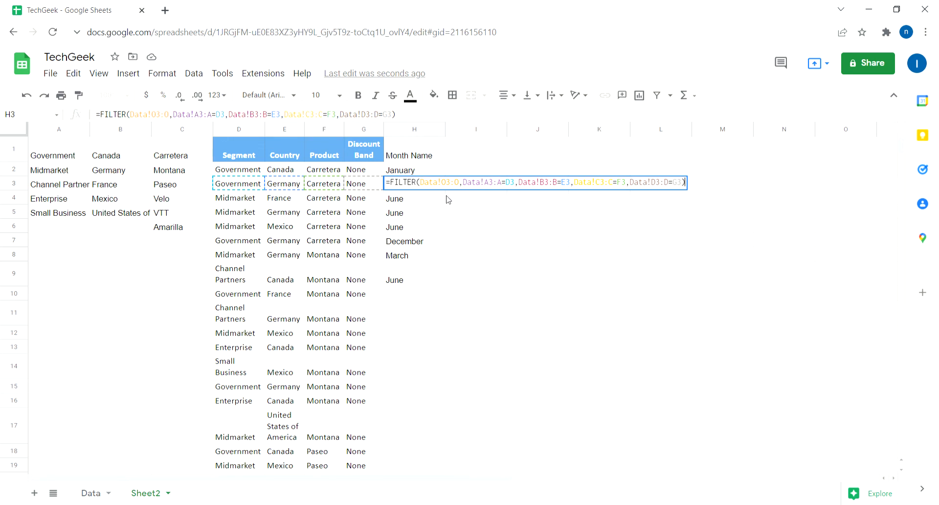
left_click(430, 173)
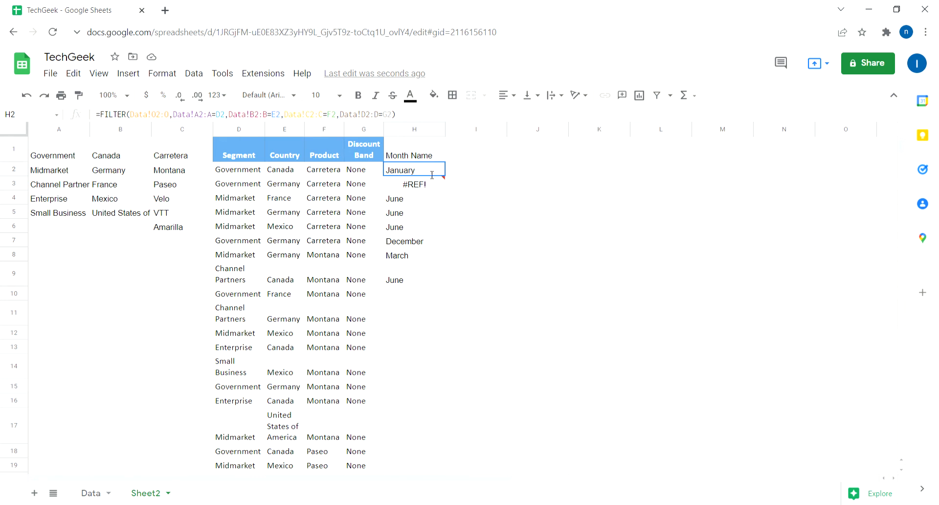
double_click(431, 174)
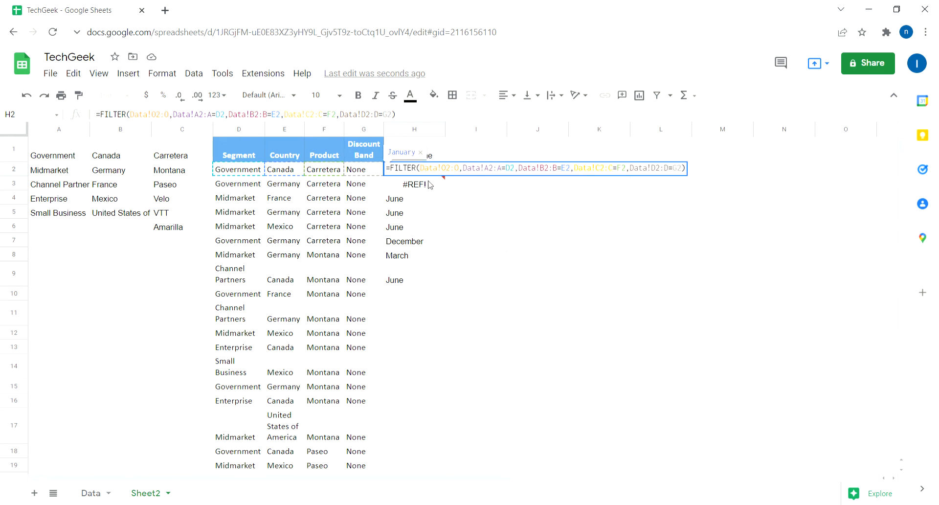
left_click(429, 185)
- Make the start rows of the filter range and segment condition absolute in H3, as Data!O$3:O and Data!A$3:A
double_click(430, 184)
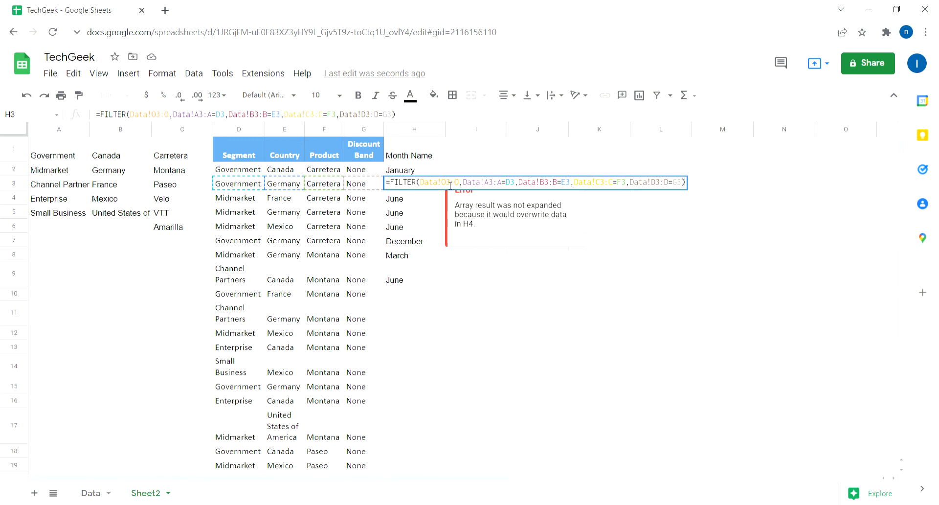
left_click(450, 186)
type("$")
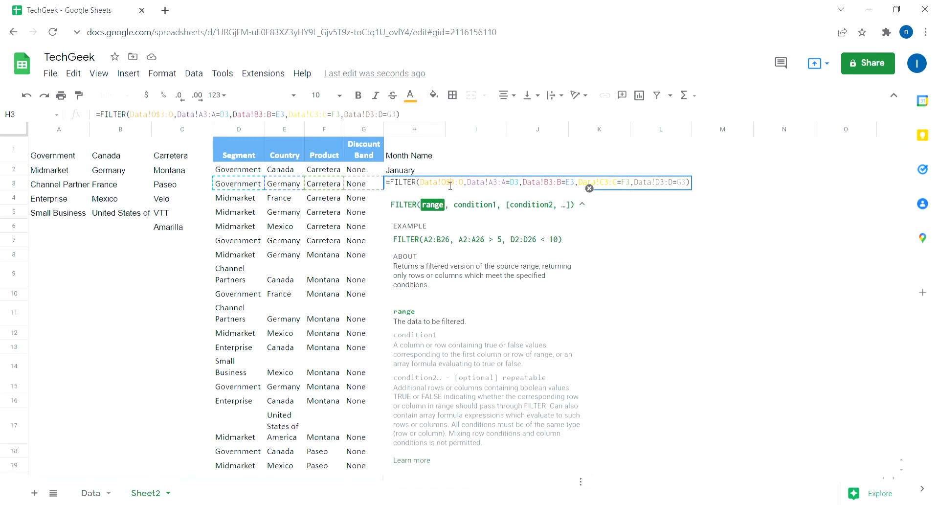
key("Right")
key("Right")
key("Right")
key("Right")
key("Right")
key("Right")
key("Right")
key("Right")
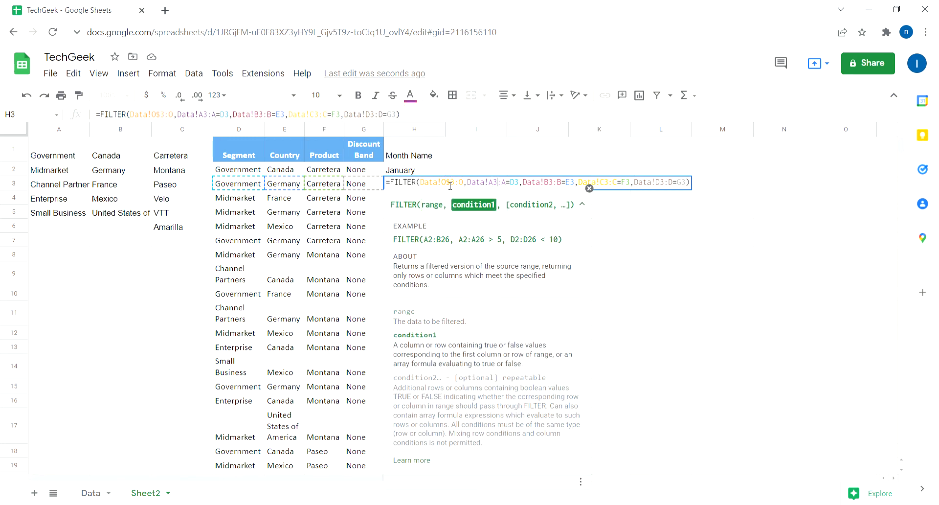
type("$")
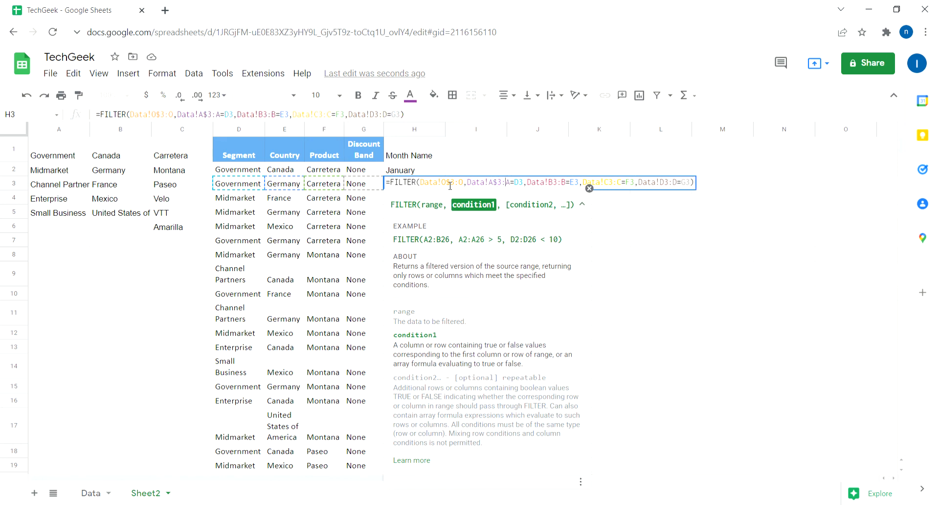
- Make the start row of the country condition absolute in the H3 formula, as Data!B$3:B
key("Right")
key("Right")
key("Right")
key("Right")
key("Right")
key("Right")
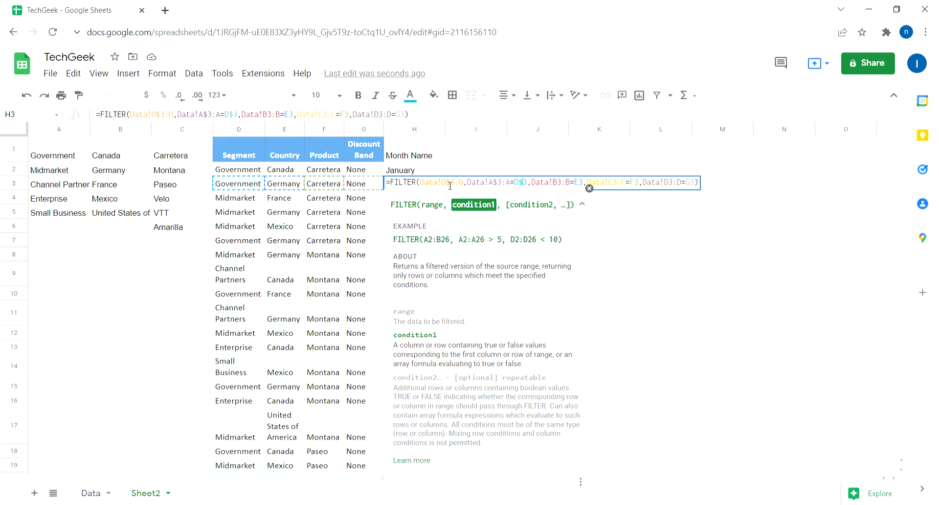
key("Right")
key("Right")
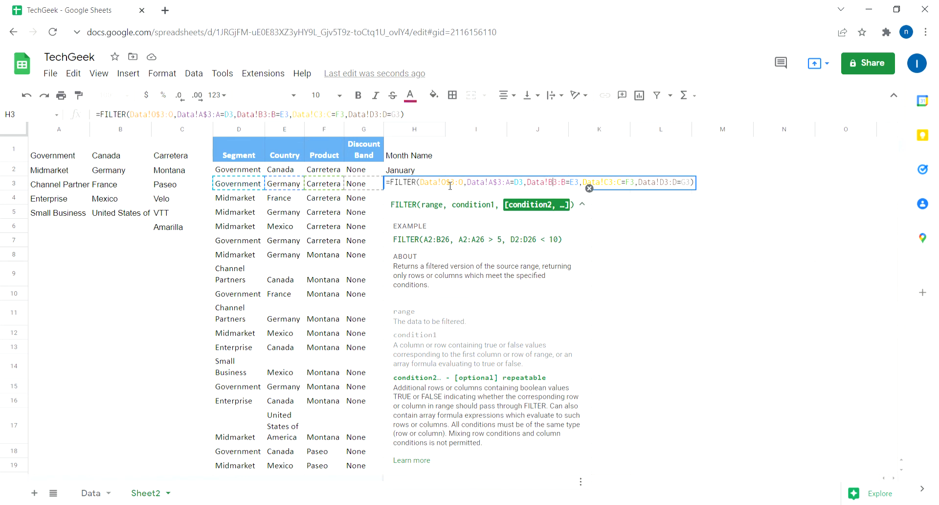
type("$")
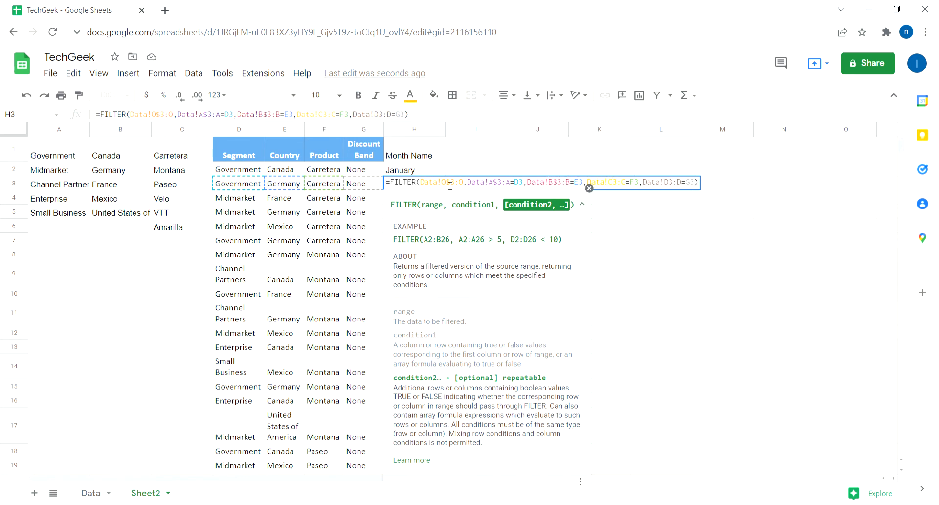
- Make the product and discount band start rows absolute in H3, as Data!C$3:C and Data!D$3:D, and commit the formula
type("$")
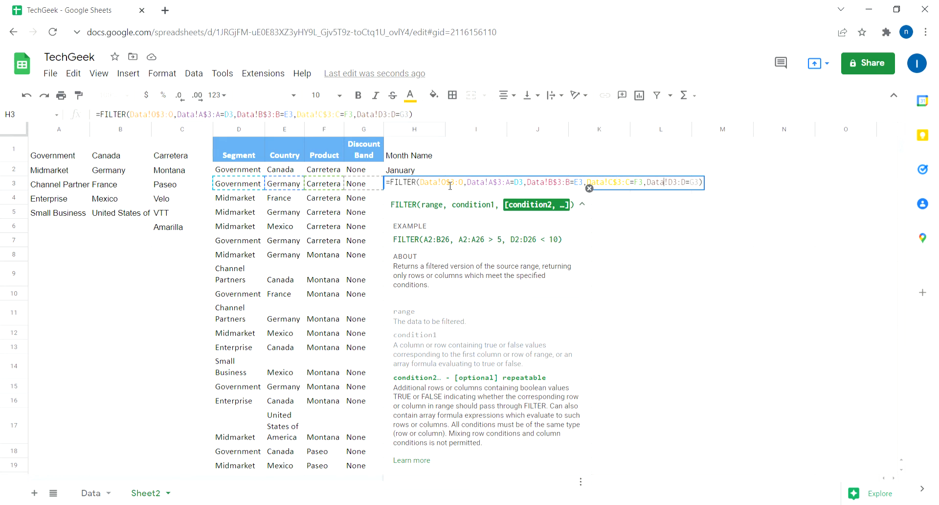
key("Right")
key("Right")
type("$")
key("Return")
key("Up")
- Fill the revised FILTER formula from H3 down to H11
mouse_move(449, 189)
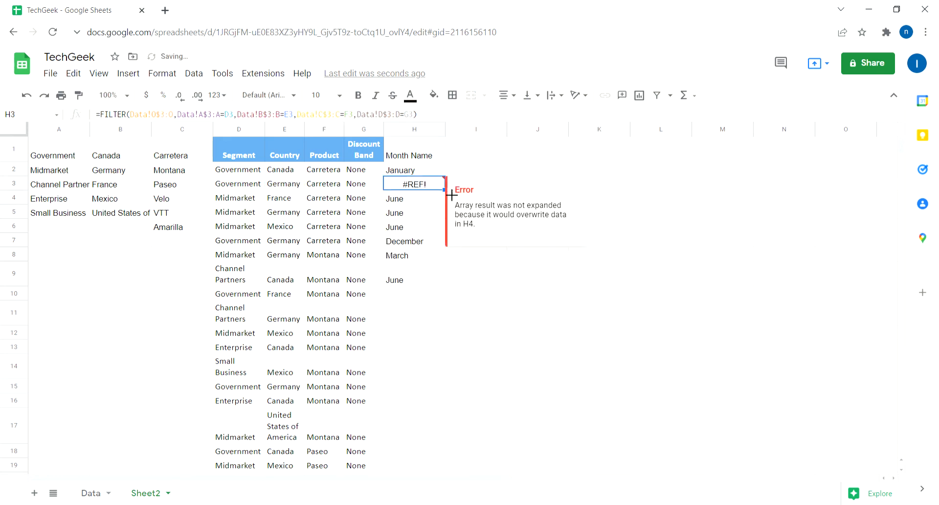
left_click_drag(451, 196, 448, 319)
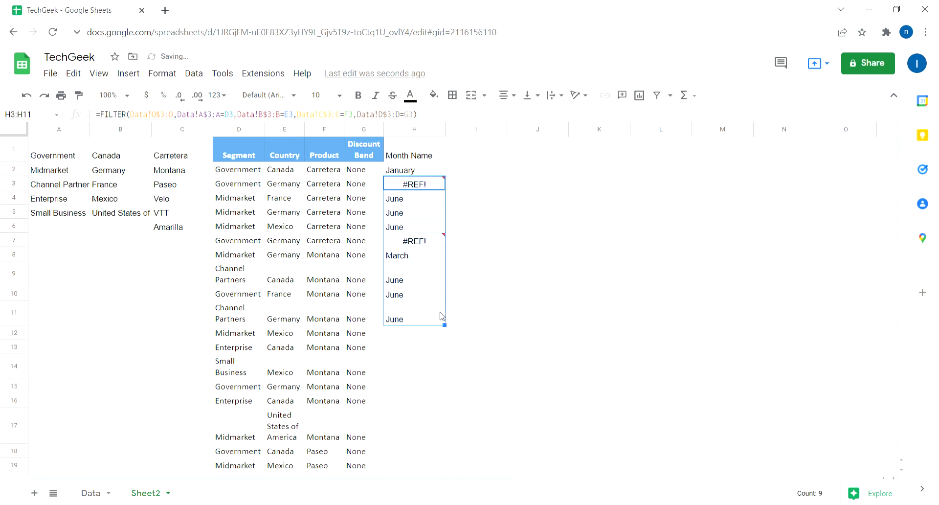
left_click(427, 229)
- Examine the formula and error in H7 against the criteria cells D7:G7
left_click(428, 243)
double_click(430, 243)
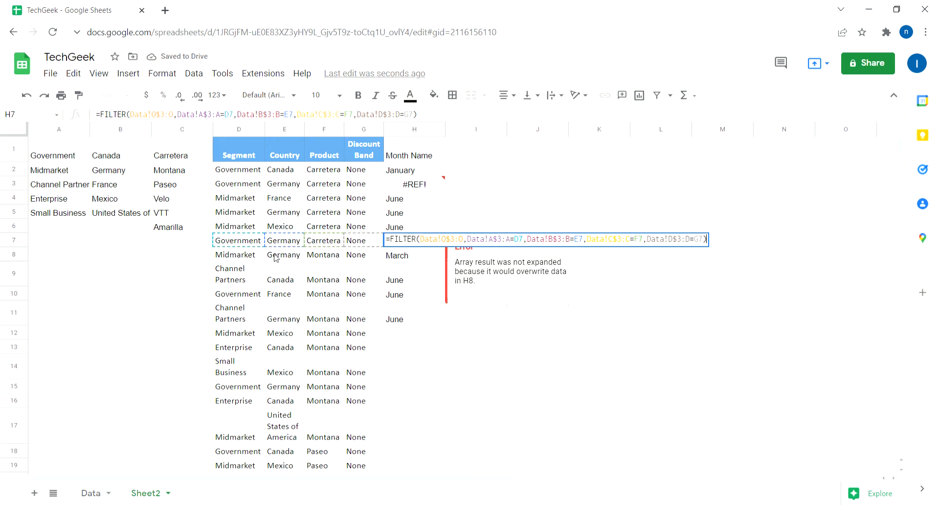
left_click_drag(253, 247, 350, 250)
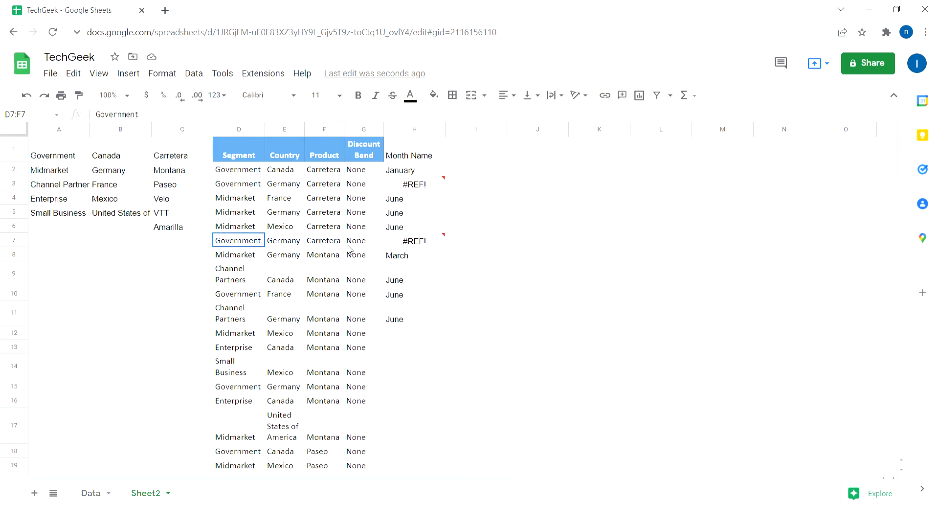
left_click(413, 243)
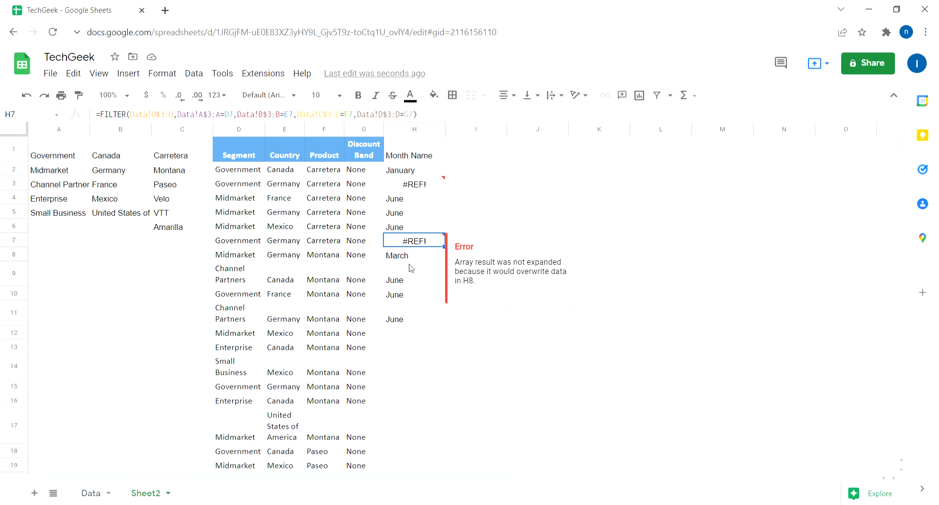
- Insert one blank row above row 7 on Sheet2
left_click(365, 244)
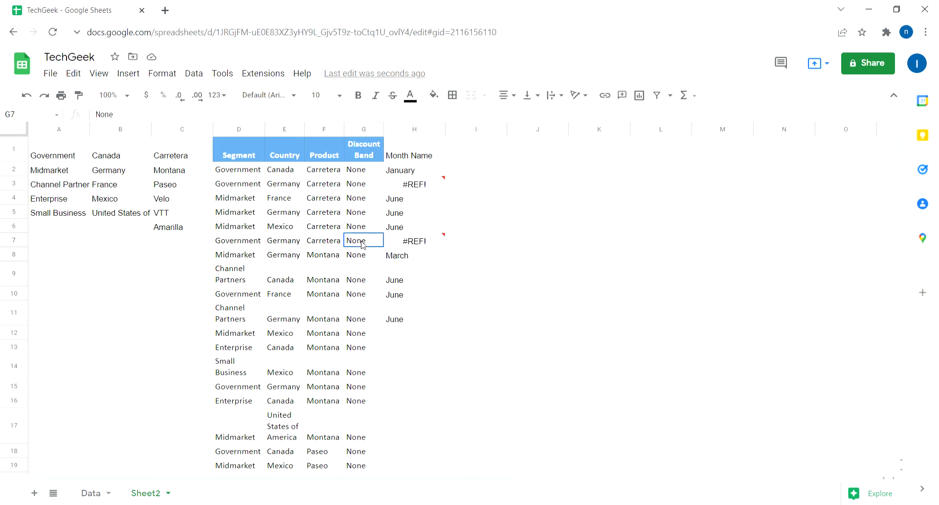
right_click(365, 245)
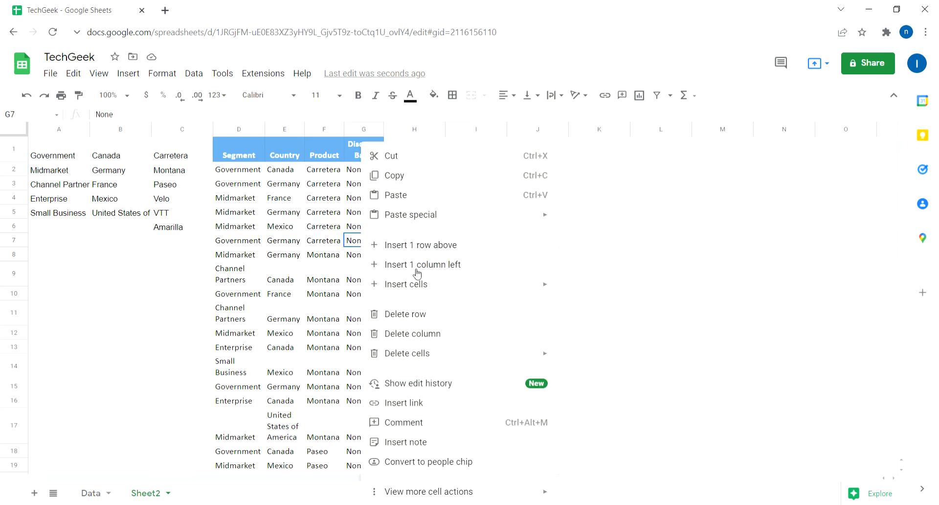
left_click(405, 250)
left_click(370, 271)
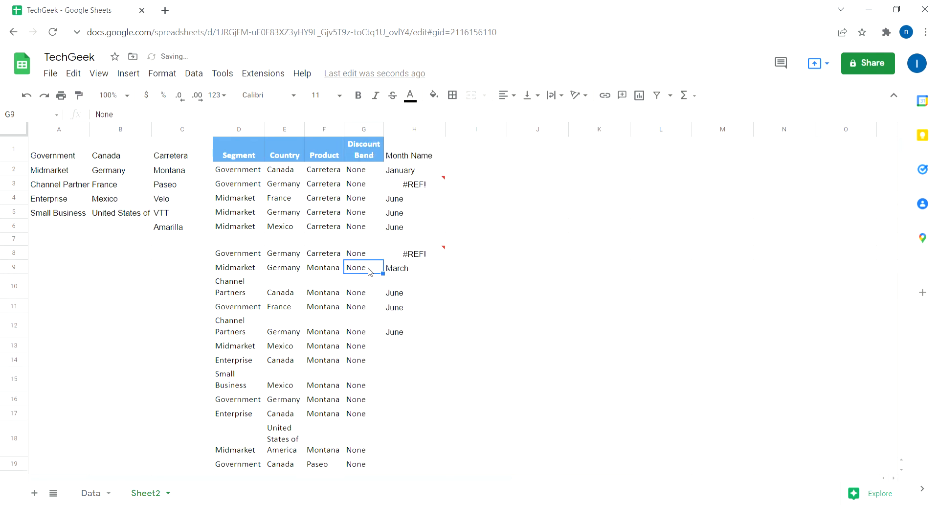
right_click(370, 272)
left_click(361, 288)
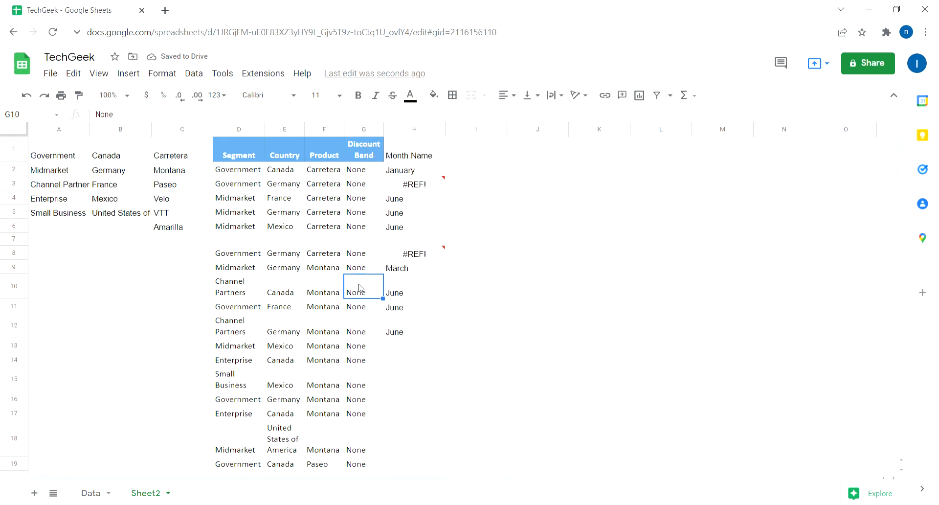
right_click(357, 274)
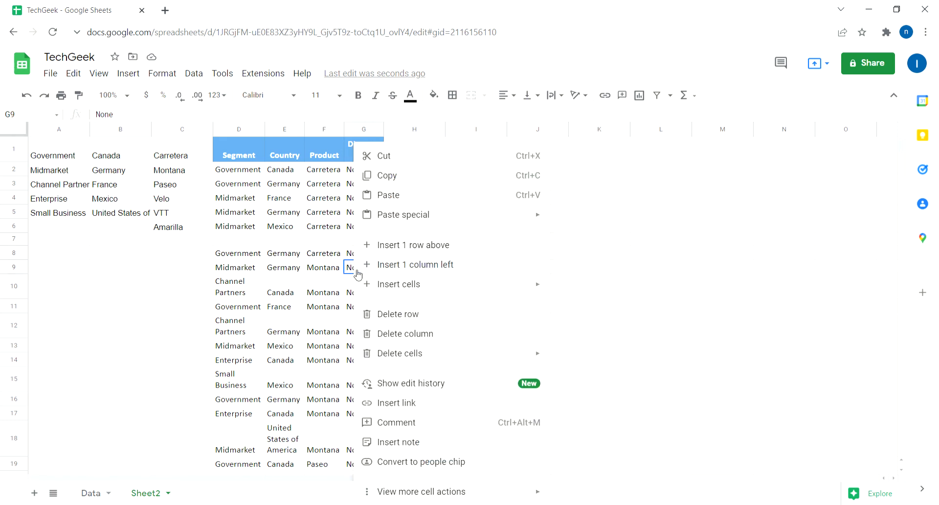
left_click(358, 269)
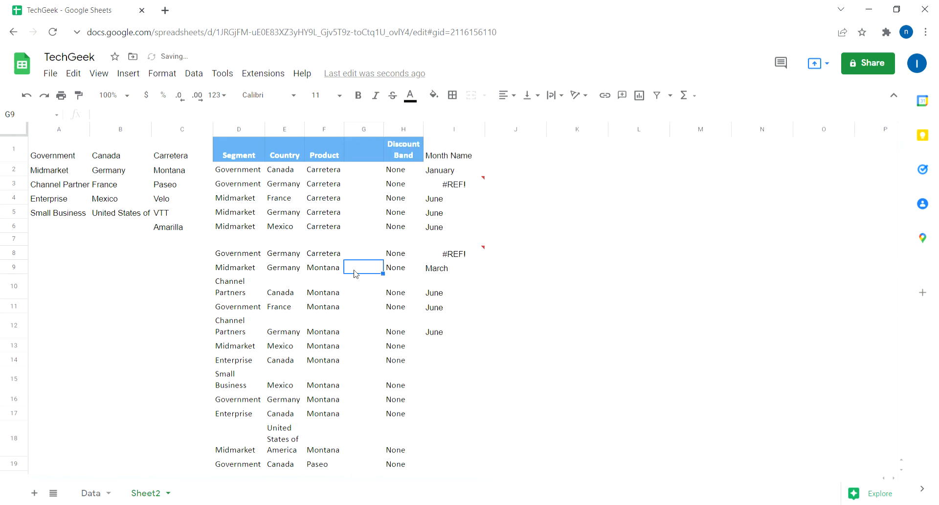
key("ctrl+z")
- Insert one blank row above row 9 to give the H8 formula room to expand, and check cells H8 and H9
right_click(354, 273)
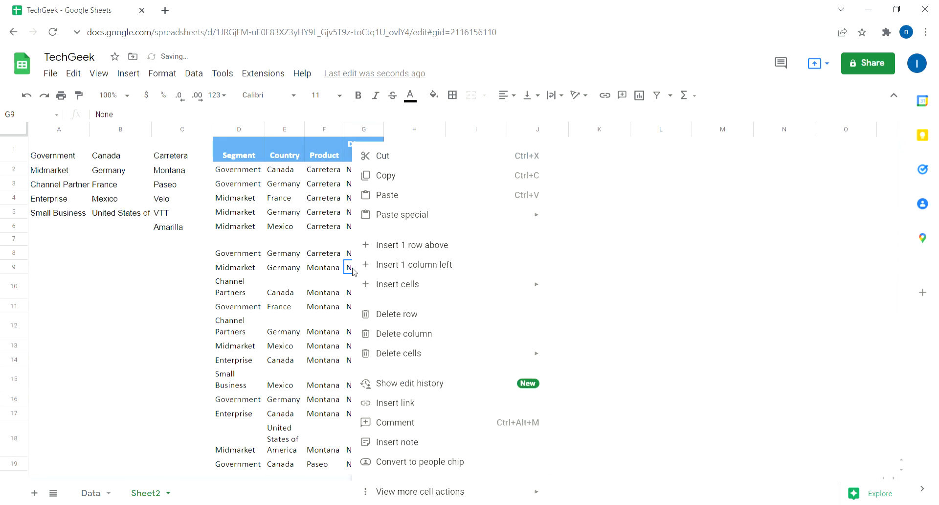
left_click(379, 247)
left_click(412, 259)
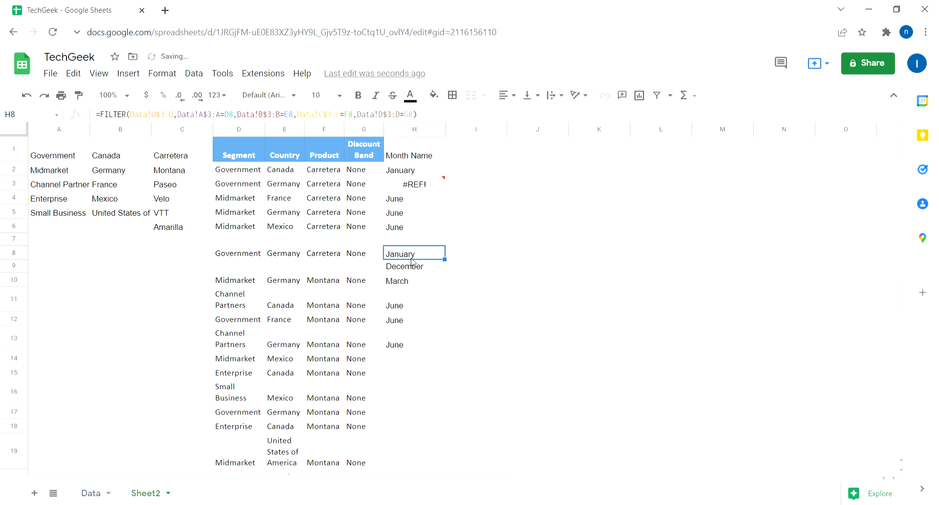
key("Down")
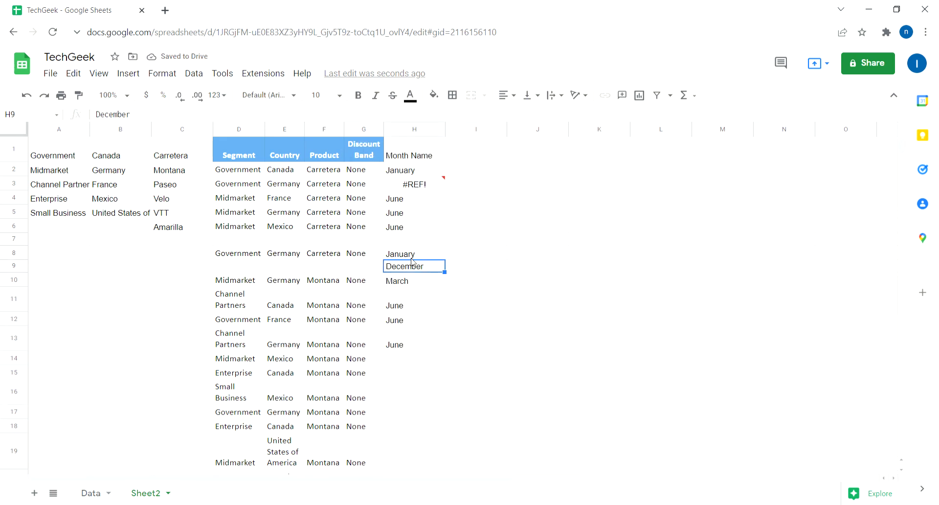
- Check the FILTER formula in H8 against the segment, country, product, discount band and units sold in row 7 of the Data sheet
key("Up")
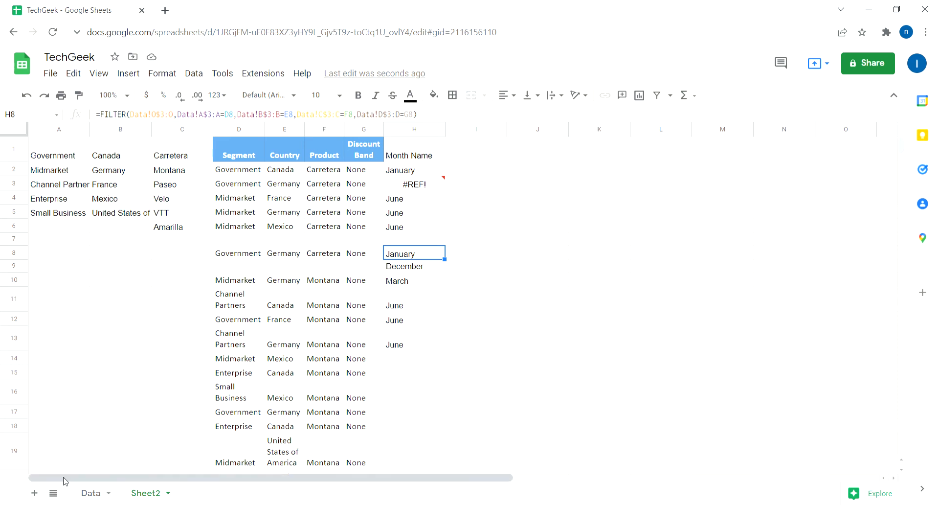
left_click(92, 493)
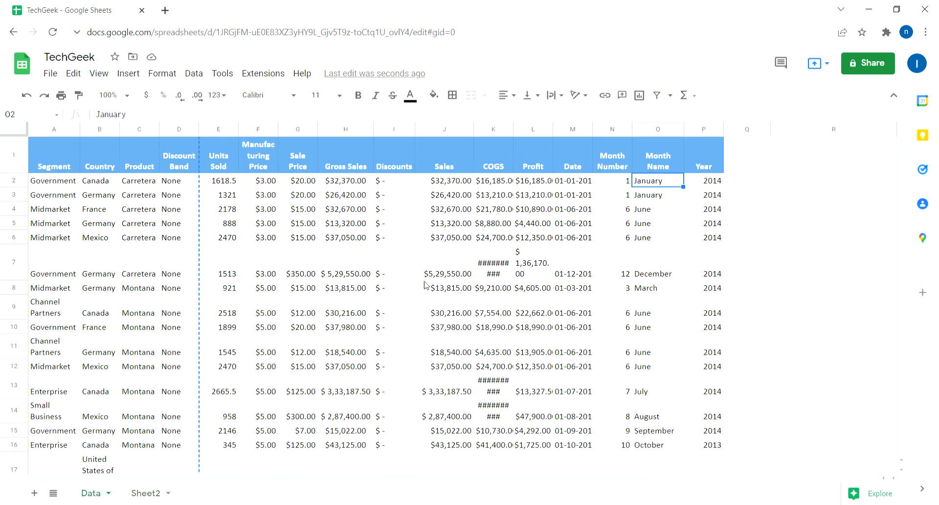
left_click(75, 266)
left_click(173, 269)
left_click_drag(66, 257, 219, 262)
left_click(219, 263)
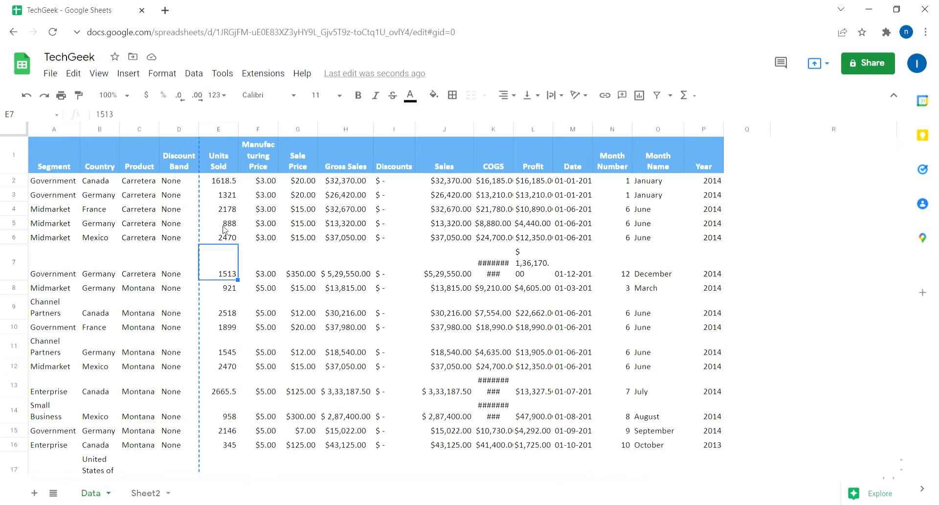
left_click(218, 162)
left_click(221, 275)
- Examine the FILTER formula and error in H3 on Sheet2 against the criteria cells D3:G3
left_click(136, 491)
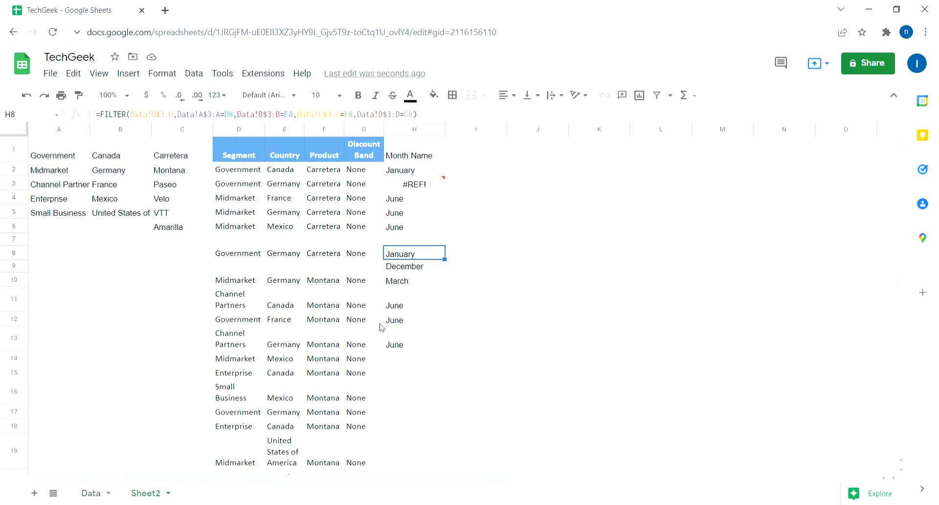
left_click(403, 151)
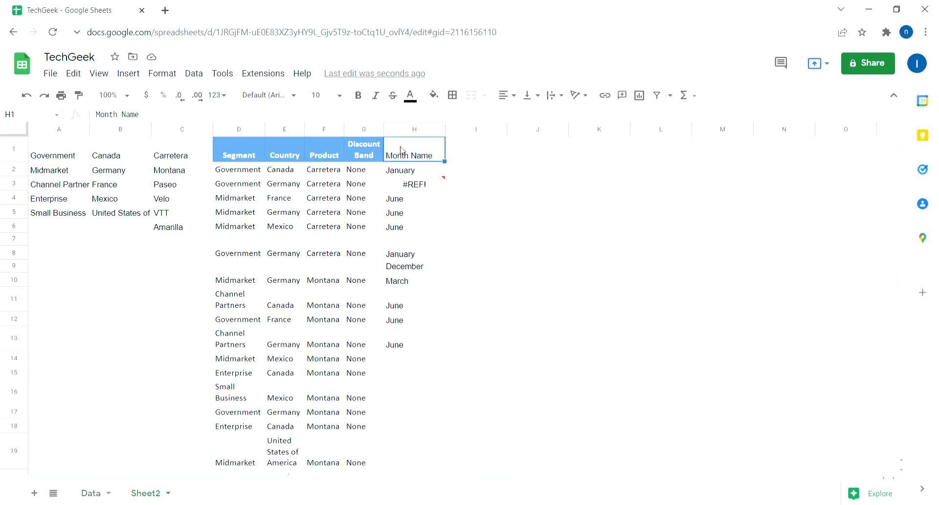
left_click(418, 185)
double_click(419, 185)
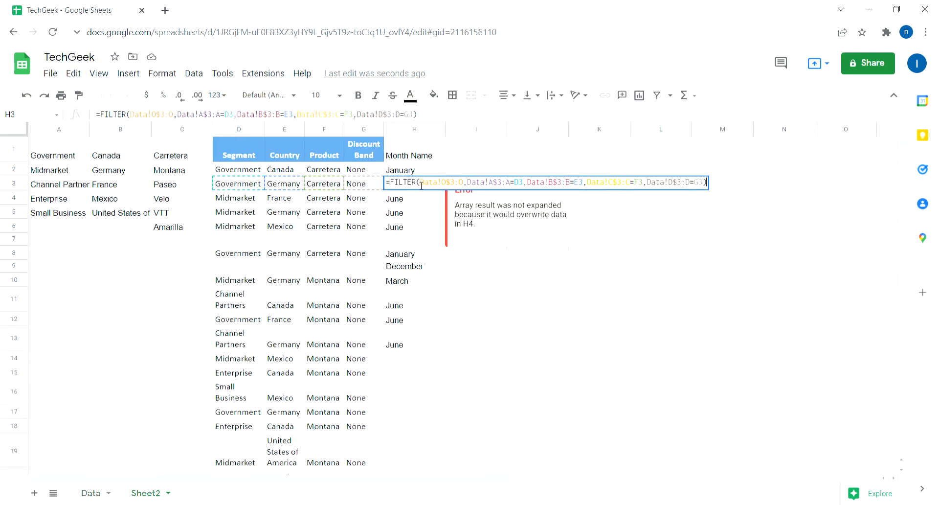
left_click(341, 191)
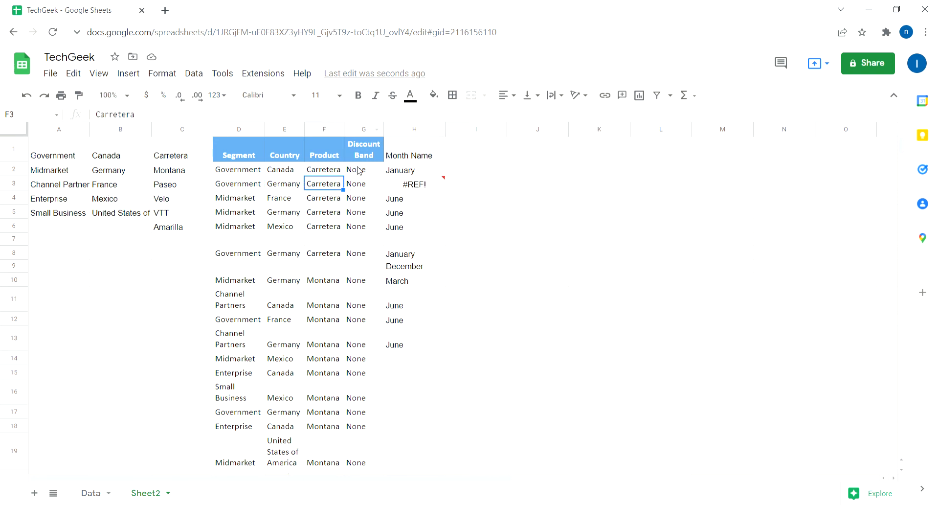
left_click(438, 190)
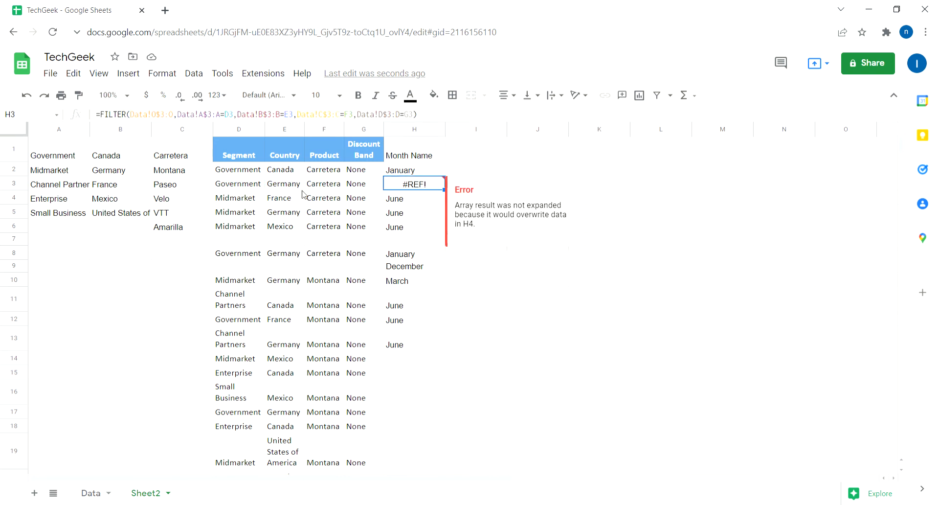
left_click_drag(221, 192, 353, 189)
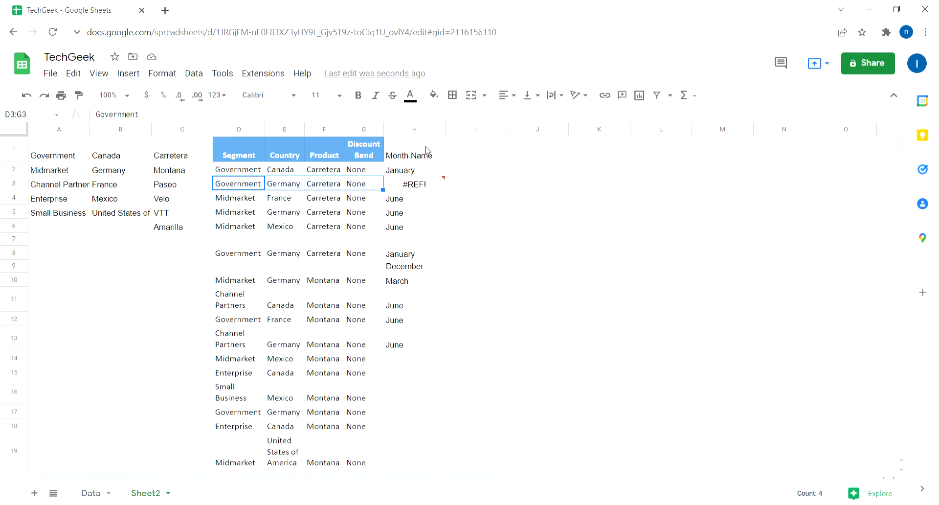
- Review the UNIQUE formula in A1 and the FILTER conditions in H2, including Data!C2:C=F2, without changing them
left_click(52, 147)
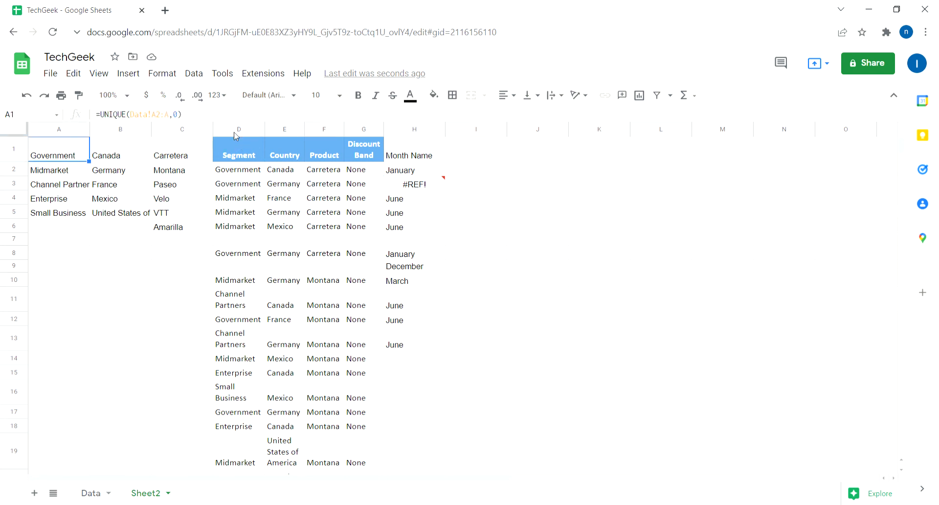
left_click_drag(236, 131, 415, 130)
left_click(418, 152)
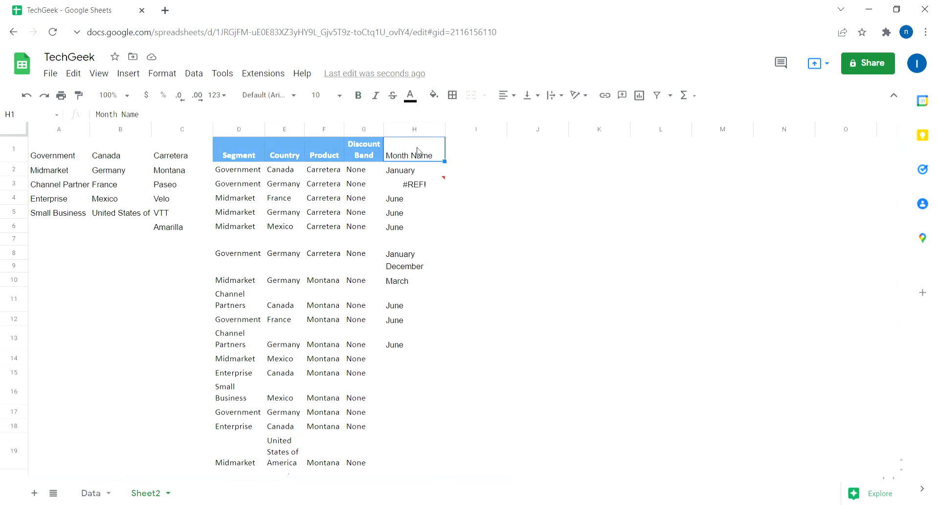
left_click(419, 183)
key("Up")
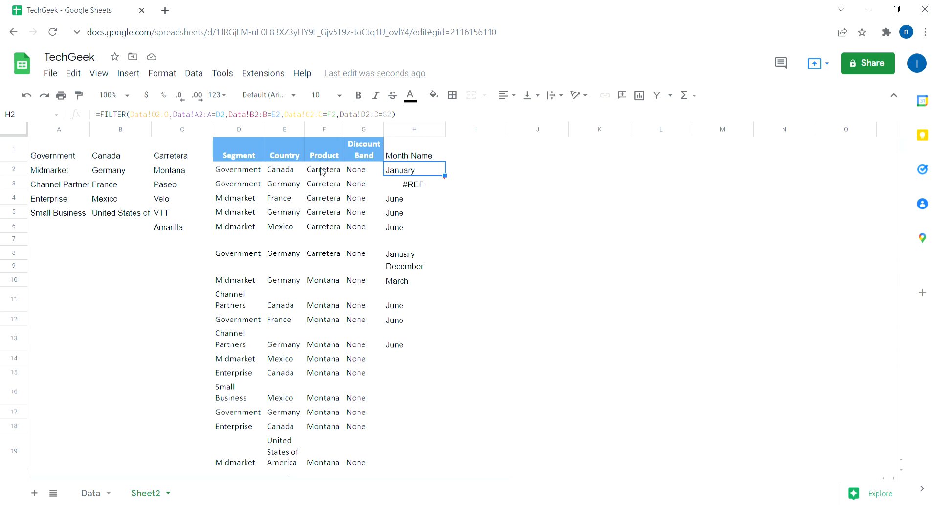
key("Down")
key("Up")
left_click_drag(291, 119, 336, 115)
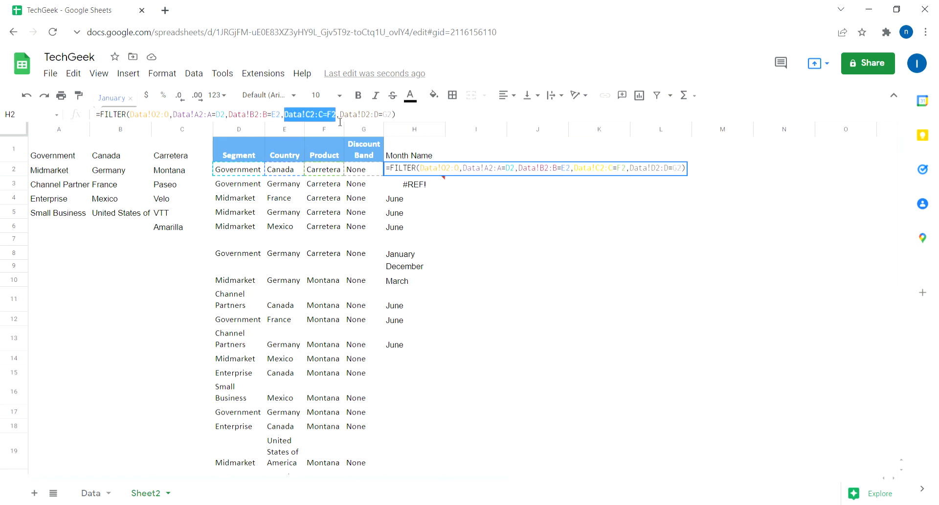
left_click(424, 282)
- Look over the month number and gross sales records on the Data sheet
left_click(94, 494)
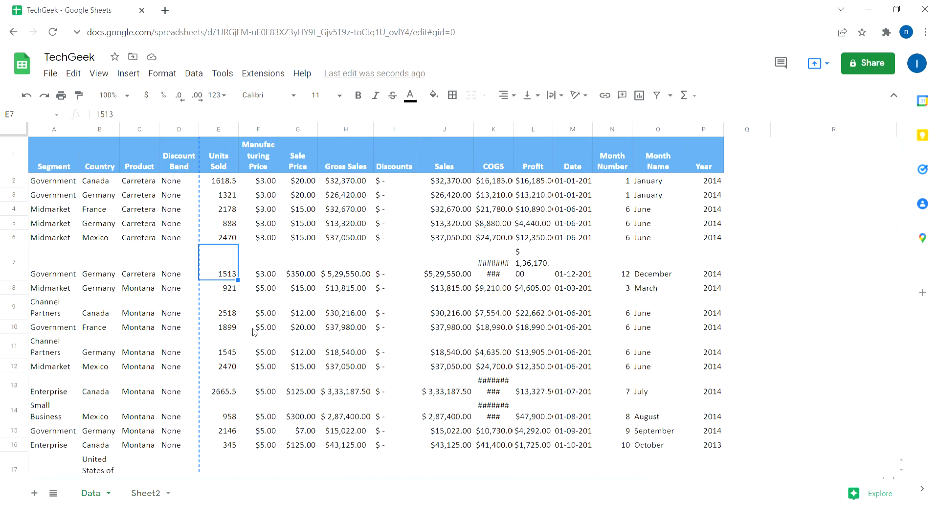
left_click(620, 237)
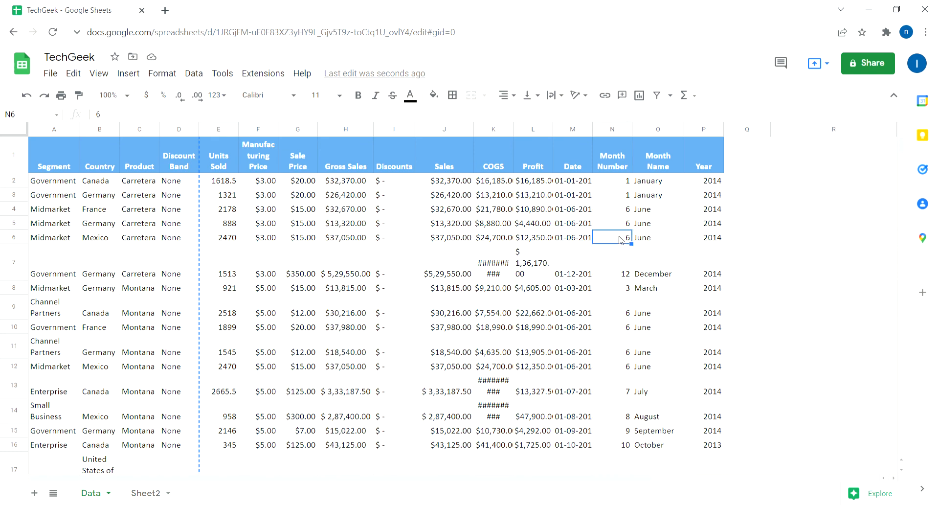
left_click(336, 274)
left_click(349, 211)
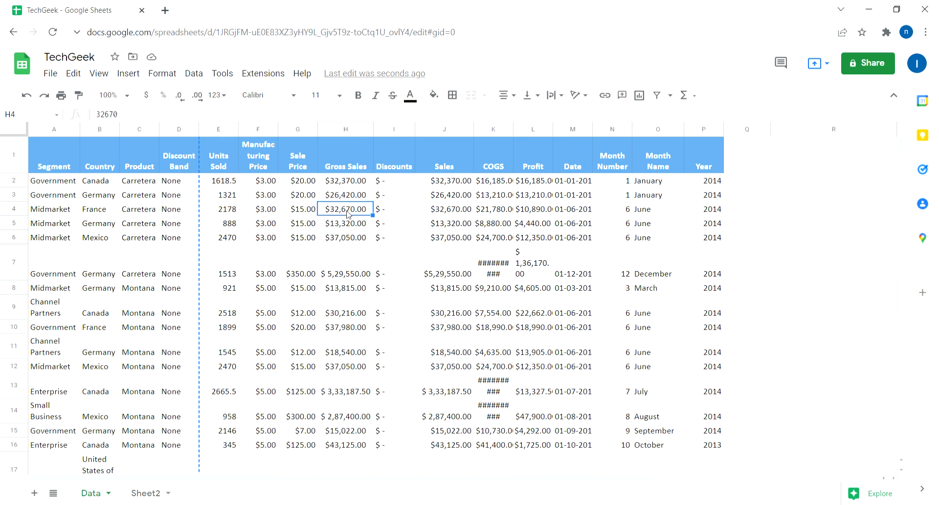